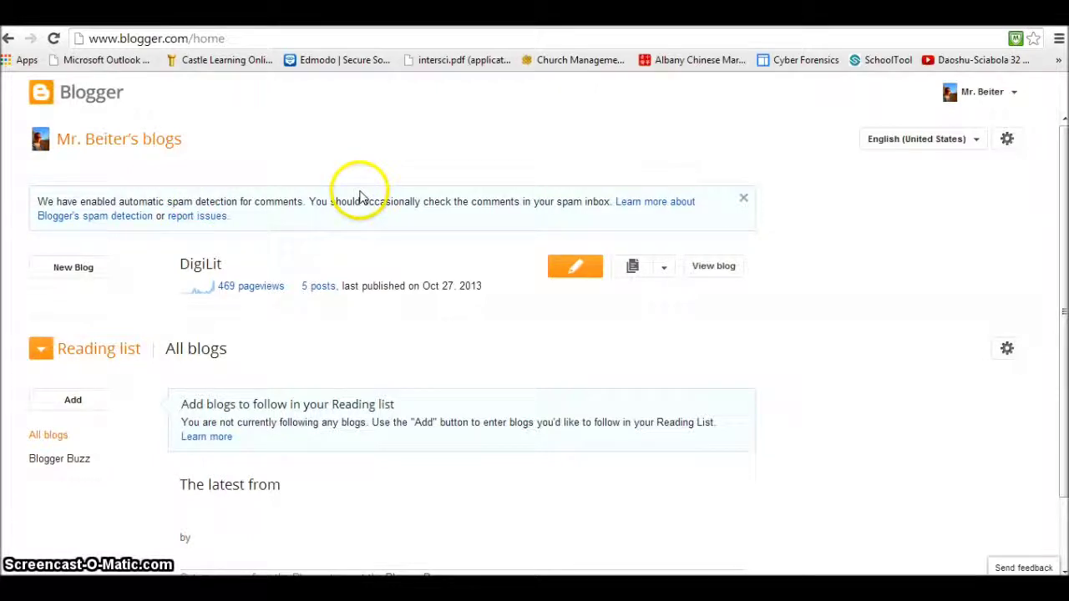
Open DigiLit's Layout page, look over its header, posts and sidebar, and start adding a sidebar gadget.
{"action": "left_click", "coordinate": [205, 266]}
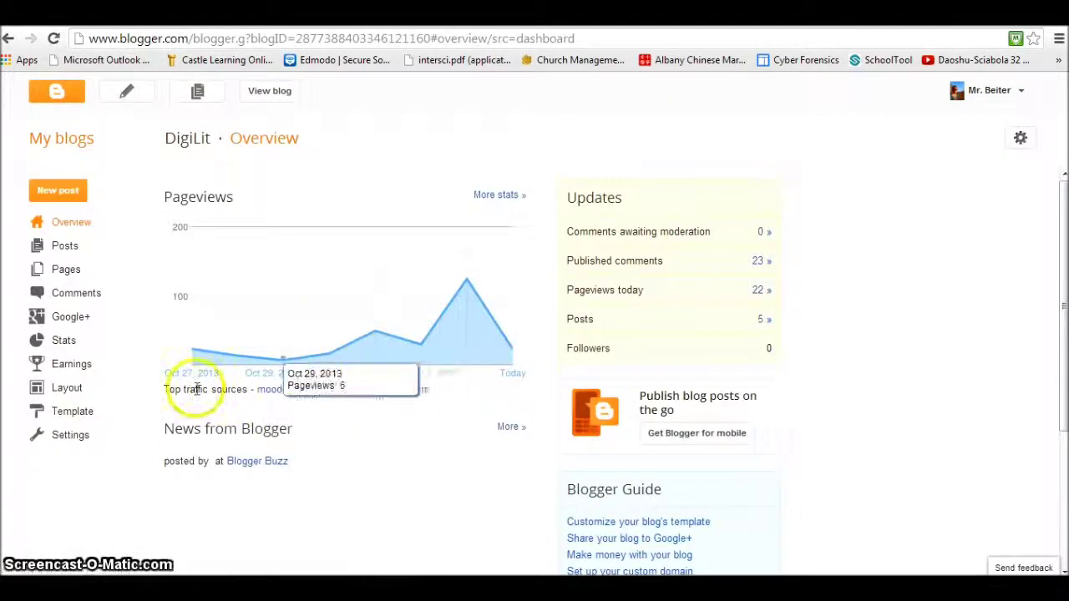
{"action": "left_click", "coordinate": [65, 388]}
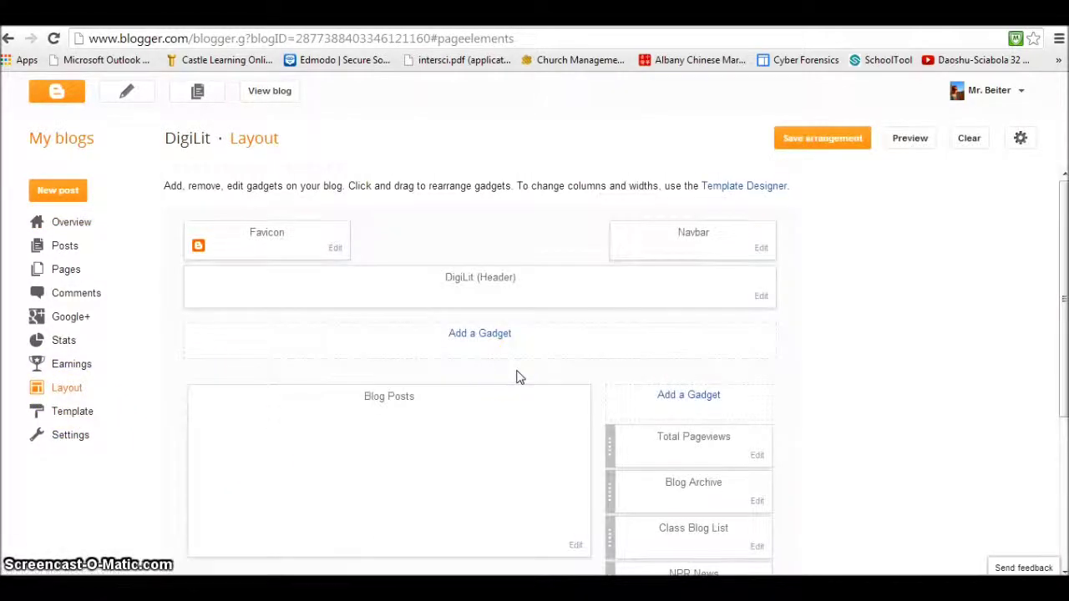
{"action": "scroll", "coordinate": [517, 377], "scroll_direction": "down", "scroll_amount": 1}
{"action": "scroll", "coordinate": [515, 377], "scroll_direction": "up", "scroll_amount": 1}
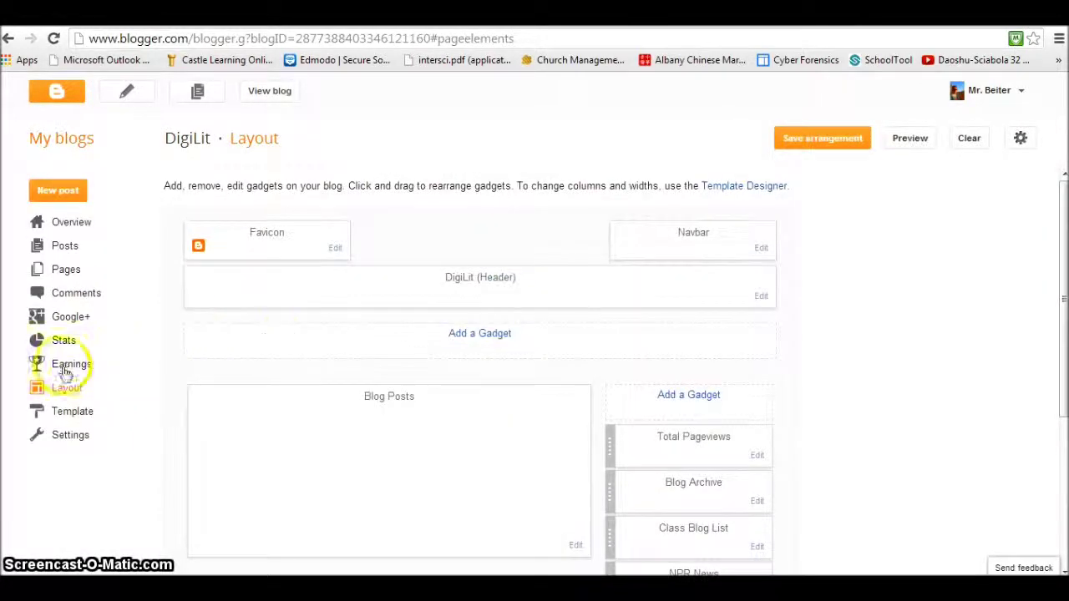
{"action": "scroll", "coordinate": [520, 394], "scroll_direction": "down", "scroll_amount": 1}
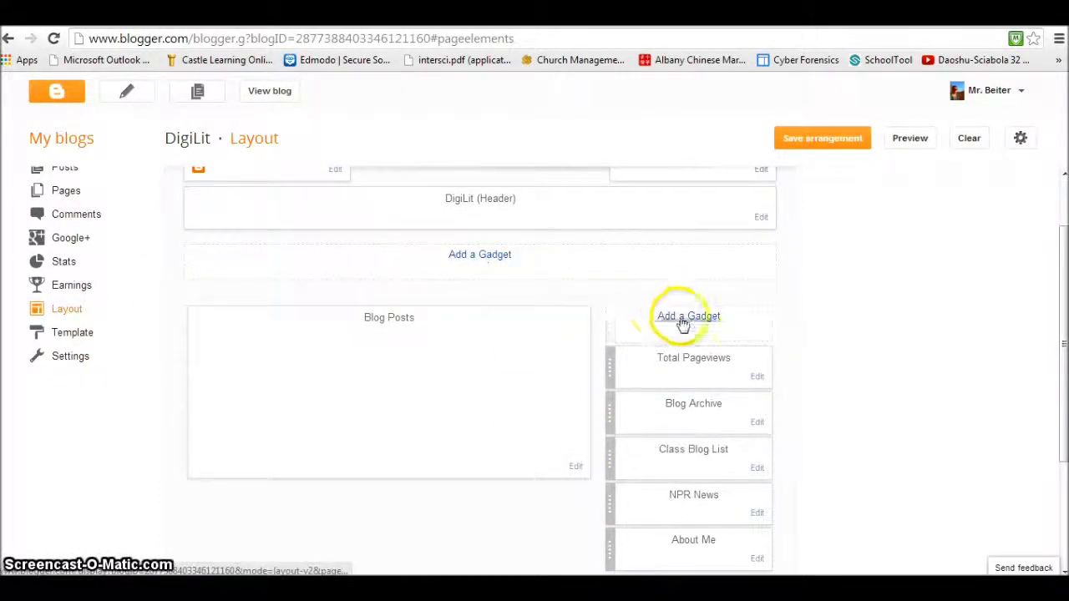
{"action": "scroll", "coordinate": [582, 353], "scroll_direction": "down", "scroll_amount": 2}
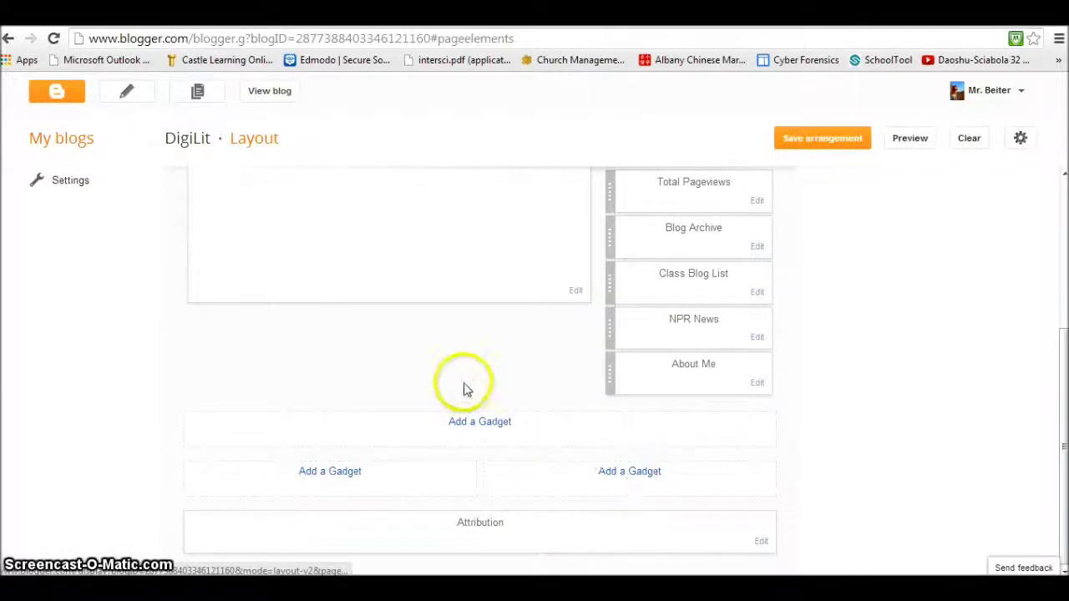
{"action": "scroll", "coordinate": [466, 388], "scroll_direction": "up", "scroll_amount": 2}
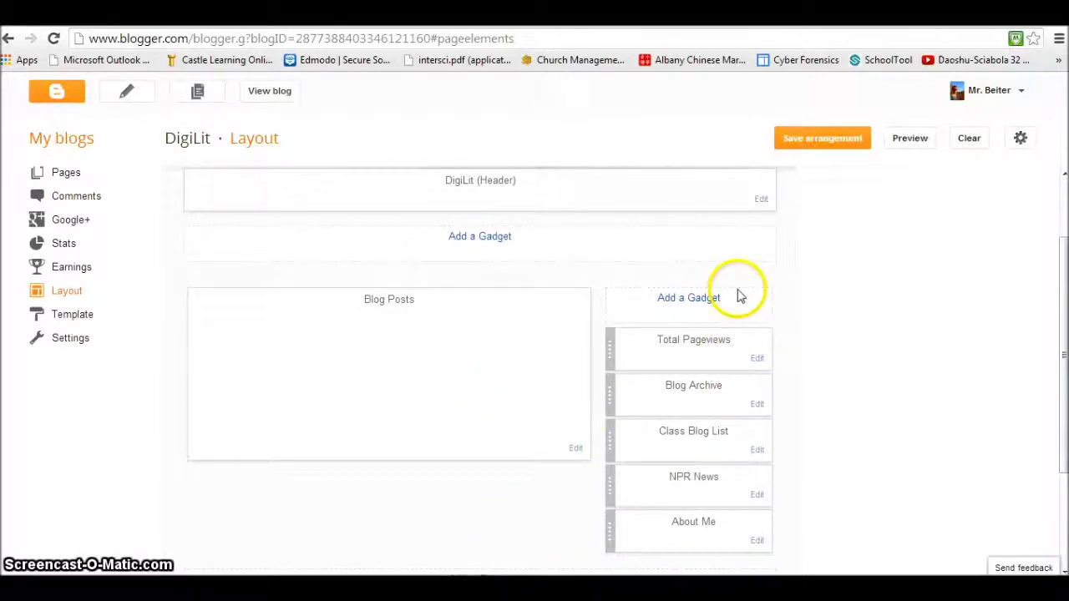
{"action": "left_click", "coordinate": [689, 298]}
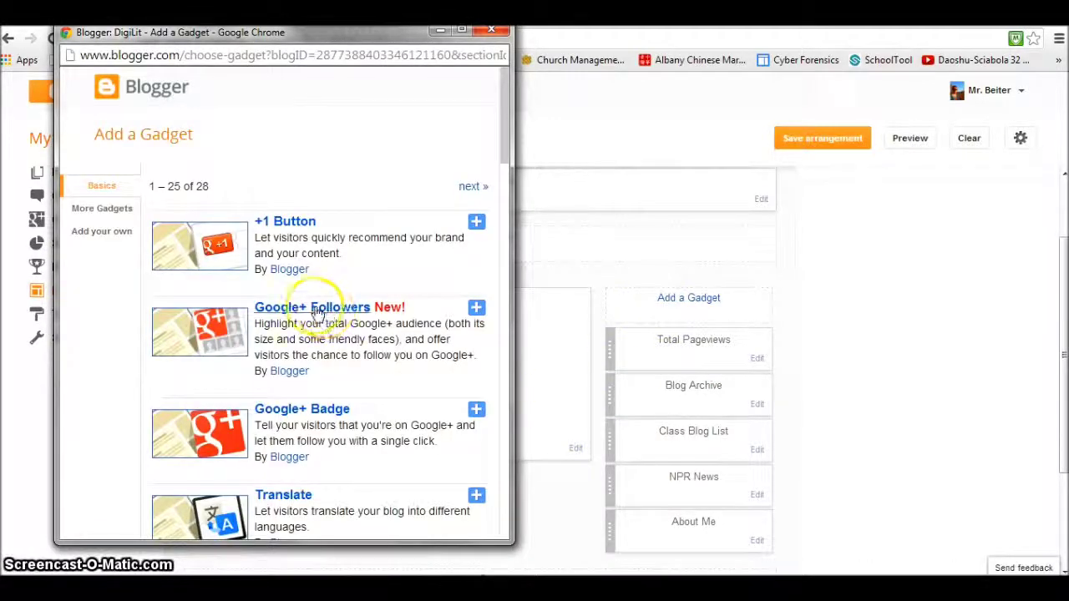
Choose HTML/JavaScript from the gadget list and move its empty configuration window aside.
{"action": "scroll", "coordinate": [316, 311], "scroll_direction": "down", "scroll_amount": 2}
{"action": "scroll", "coordinate": [316, 311], "scroll_direction": "up", "scroll_amount": 2}
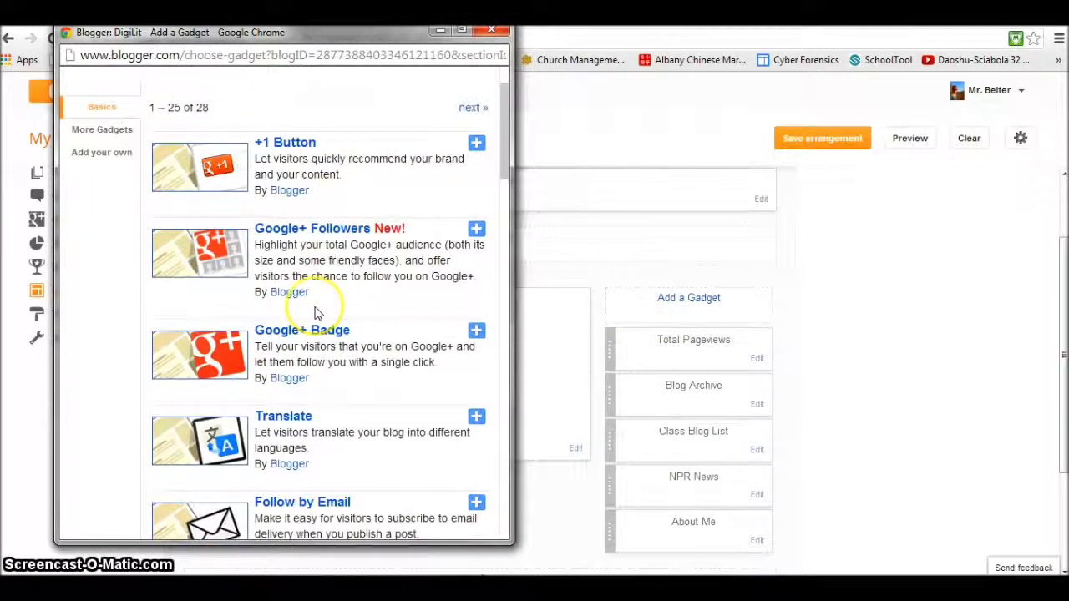
{"action": "scroll", "coordinate": [315, 310], "scroll_direction": "down", "scroll_amount": 6}
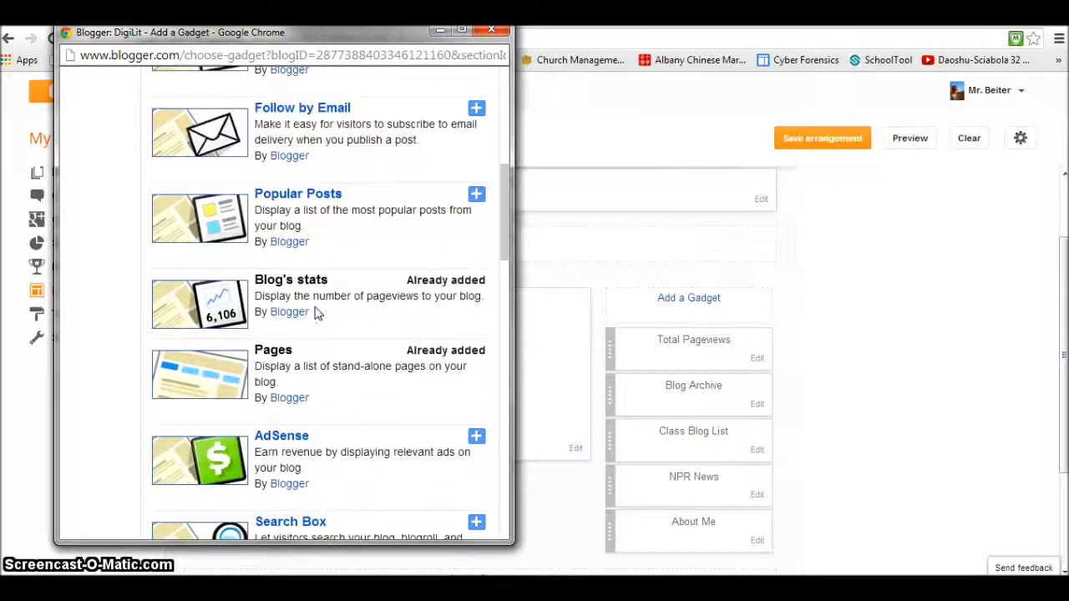
{"action": "scroll", "coordinate": [316, 311], "scroll_direction": "down", "scroll_amount": 3}
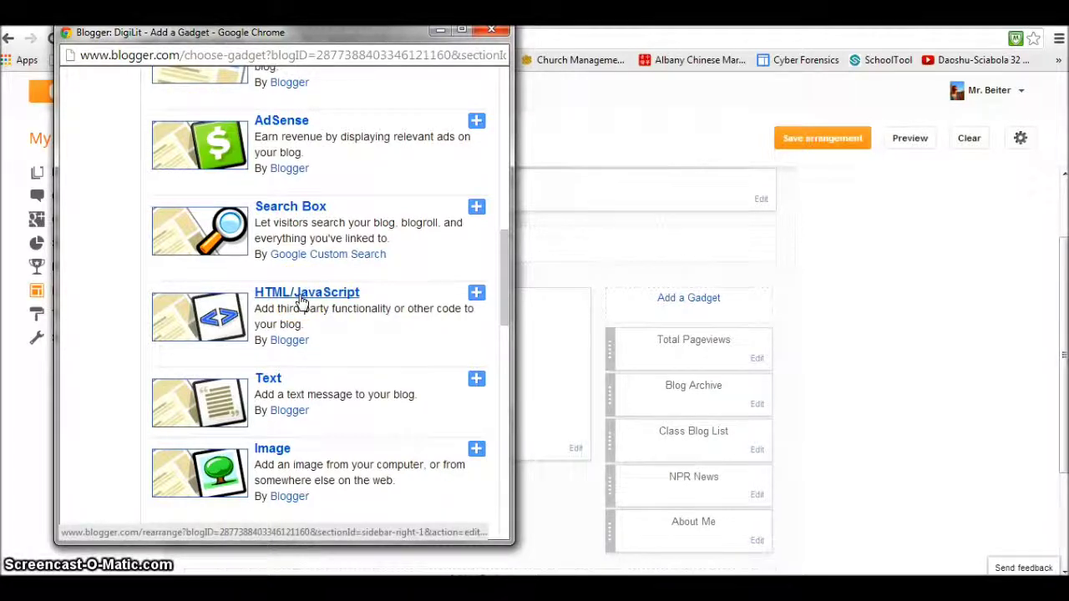
{"action": "left_click", "coordinate": [301, 294]}
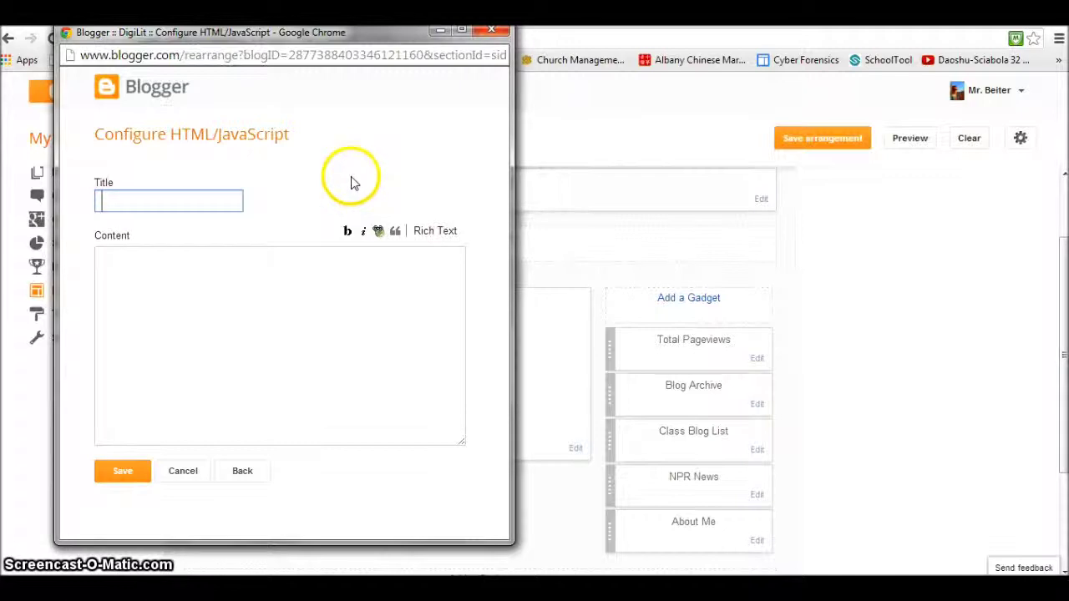
{"action": "left_click_drag", "start_coordinate": [331, 32], "coordinate": [301, 63]}
Switch to the Widgetbox window and scroll its Dashboard to Widgets You've Installed.
{"action": "key", "text": "alt+Tab"}
{"action": "left_click", "coordinate": [365, 273]}
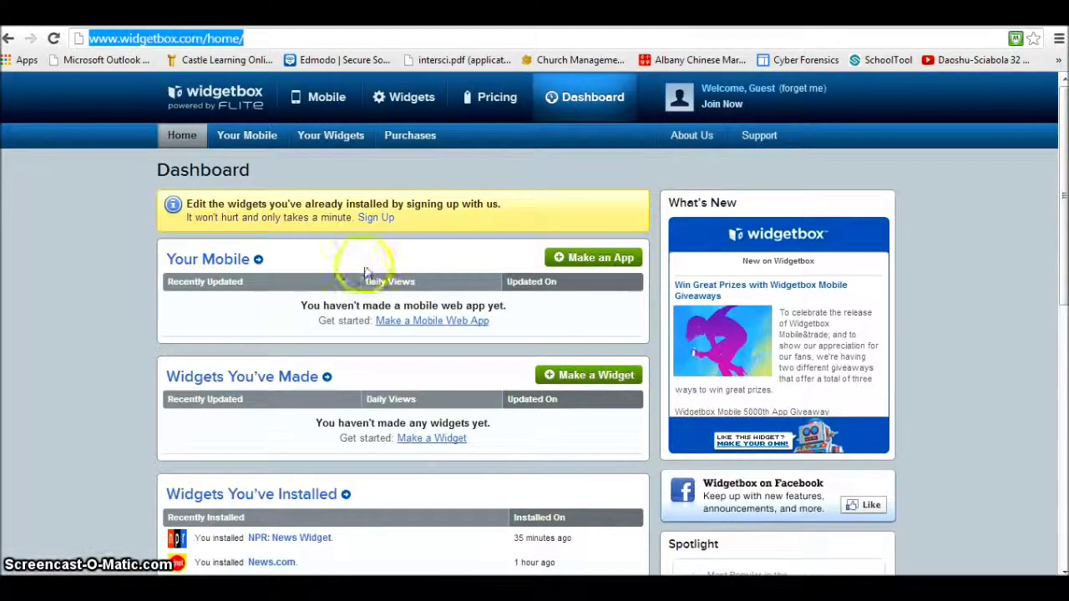
{"action": "left_click", "coordinate": [120, 303]}
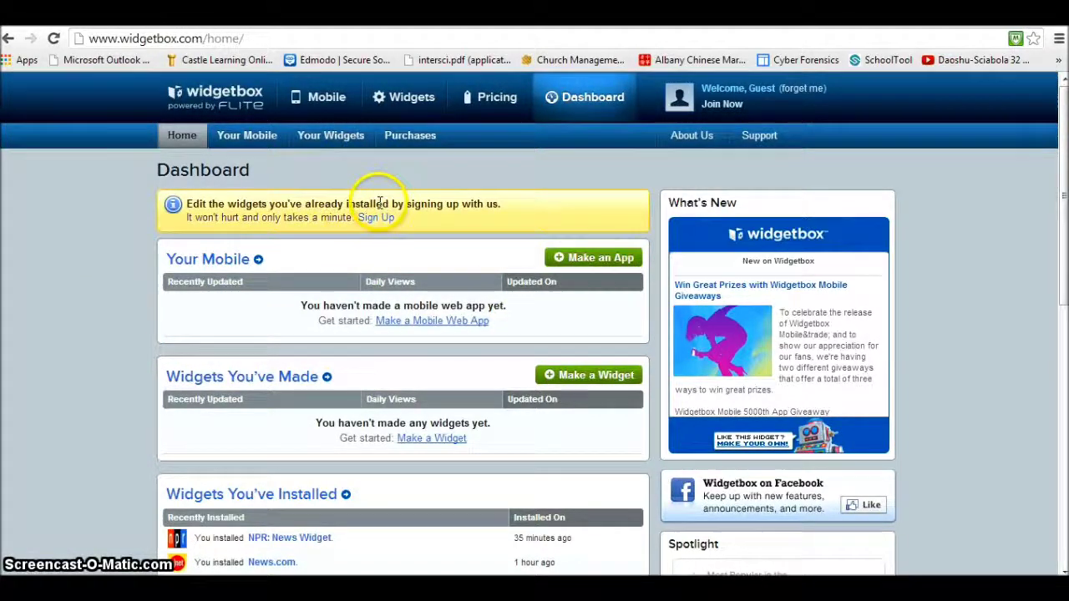
{"action": "scroll", "coordinate": [480, 304], "scroll_direction": "down", "scroll_amount": 2}
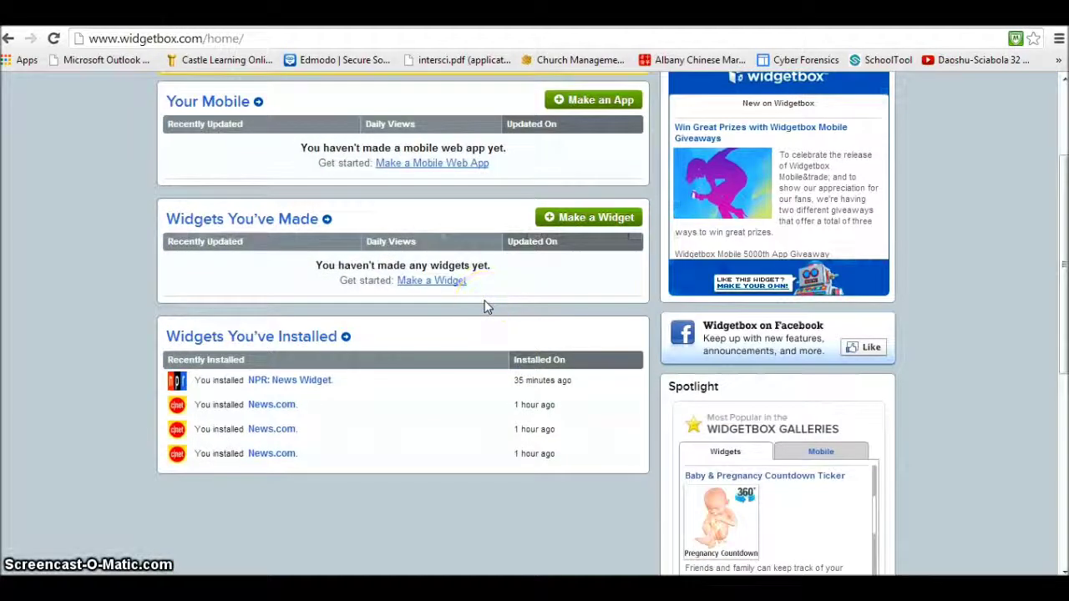
{"action": "scroll", "coordinate": [487, 307], "scroll_direction": "up", "scroll_amount": 2}
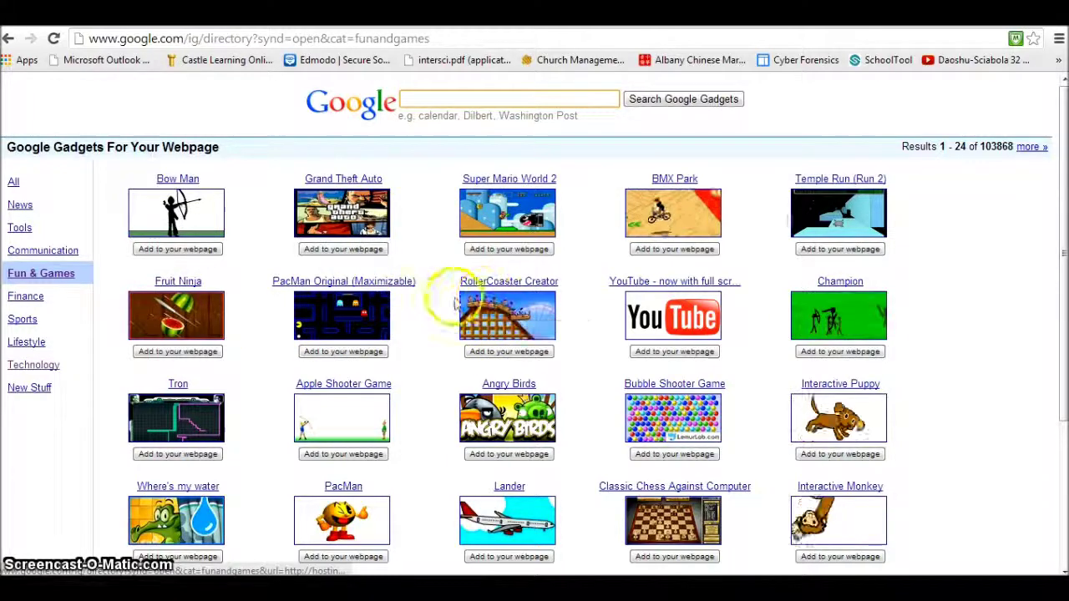
Browse the Finance and Sports categories in Google Gadgets, then list gadgets from All categories.
{"action": "scroll", "coordinate": [438, 298], "scroll_direction": "down", "scroll_amount": 3}
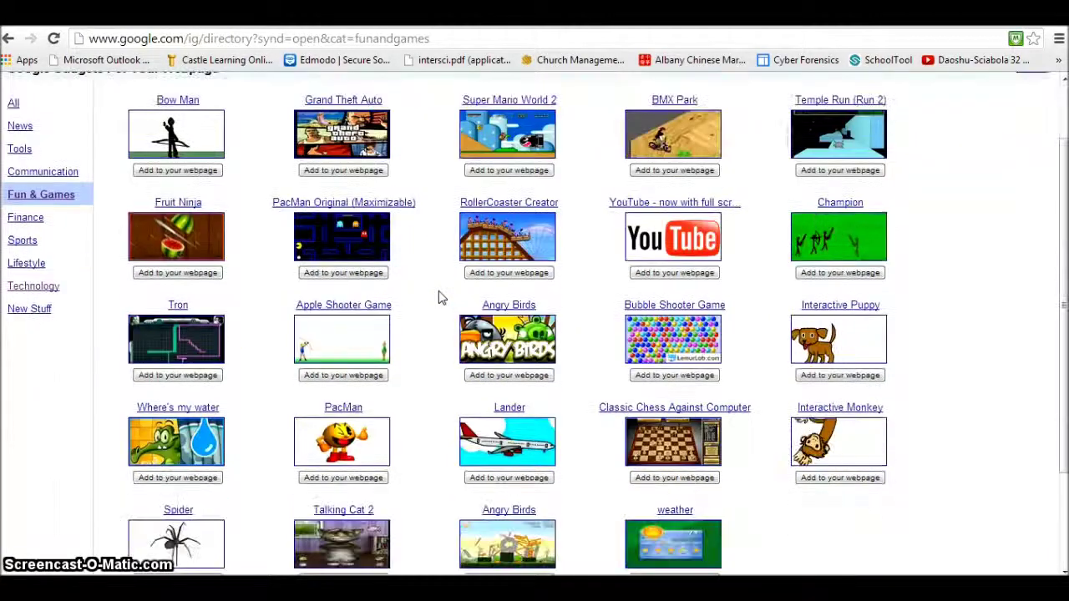
{"action": "scroll", "coordinate": [441, 299], "scroll_direction": "up", "scroll_amount": 3}
{"action": "left_click", "coordinate": [74, 261]}
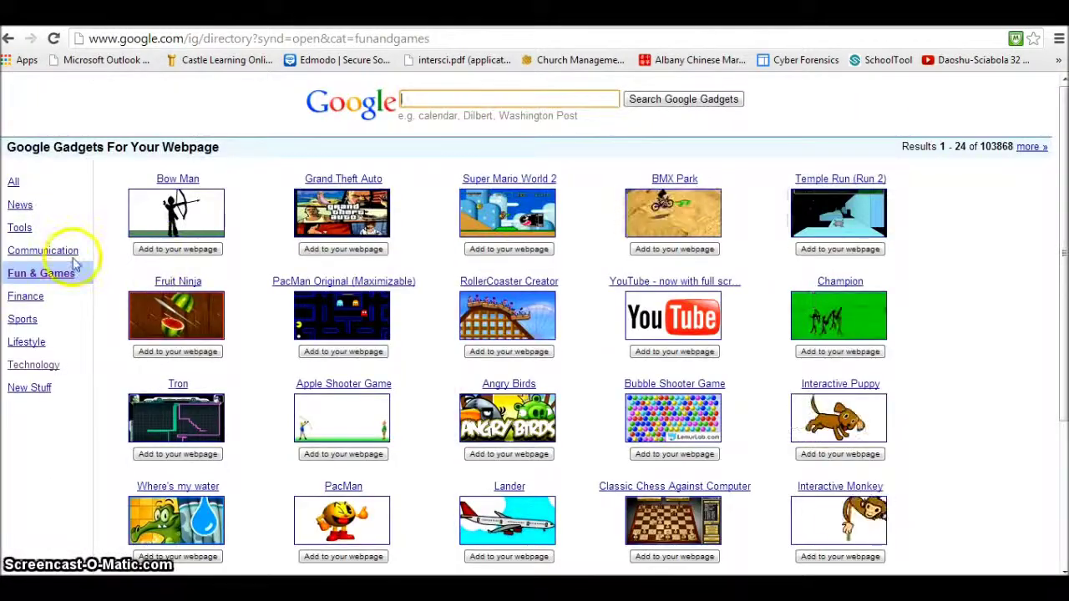
{"action": "left_click", "coordinate": [25, 296]}
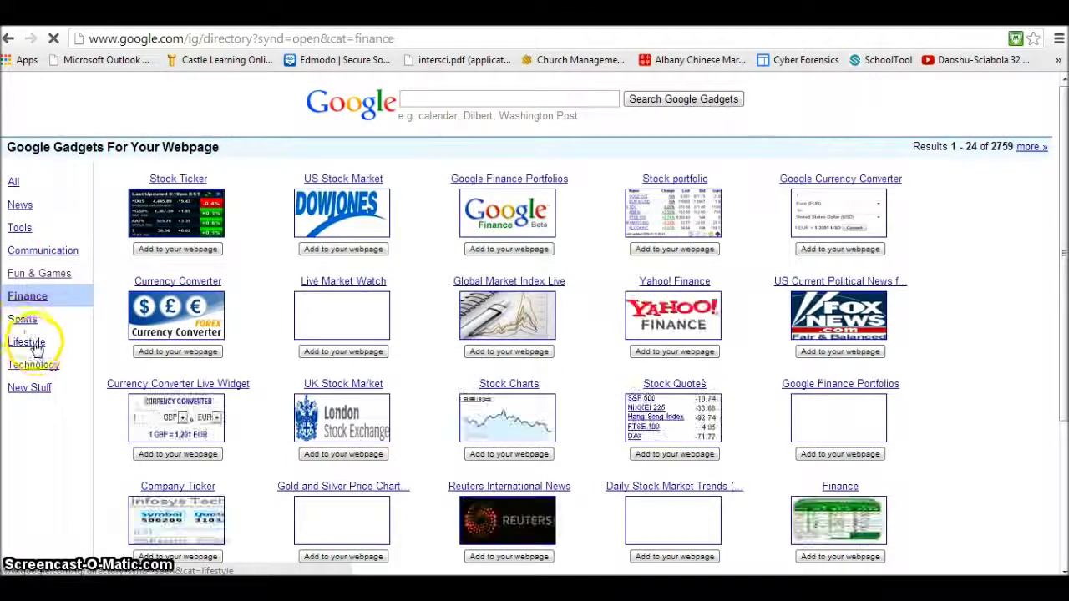
{"action": "left_click", "coordinate": [22, 320]}
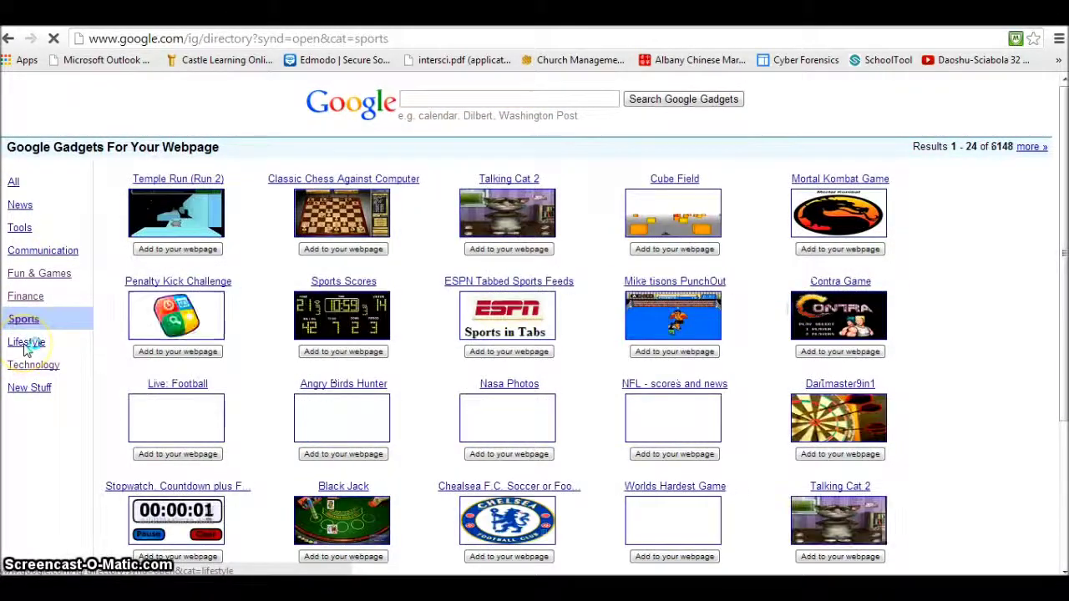
{"action": "left_click", "coordinate": [13, 181]}
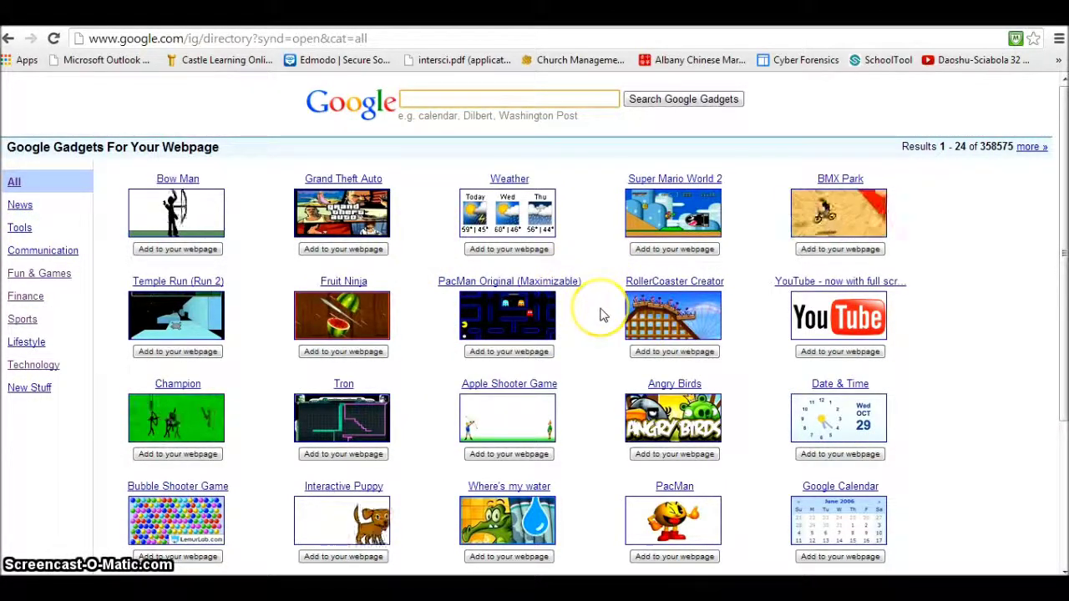
{"action": "scroll", "coordinate": [601, 311], "scroll_direction": "down", "scroll_amount": 1}
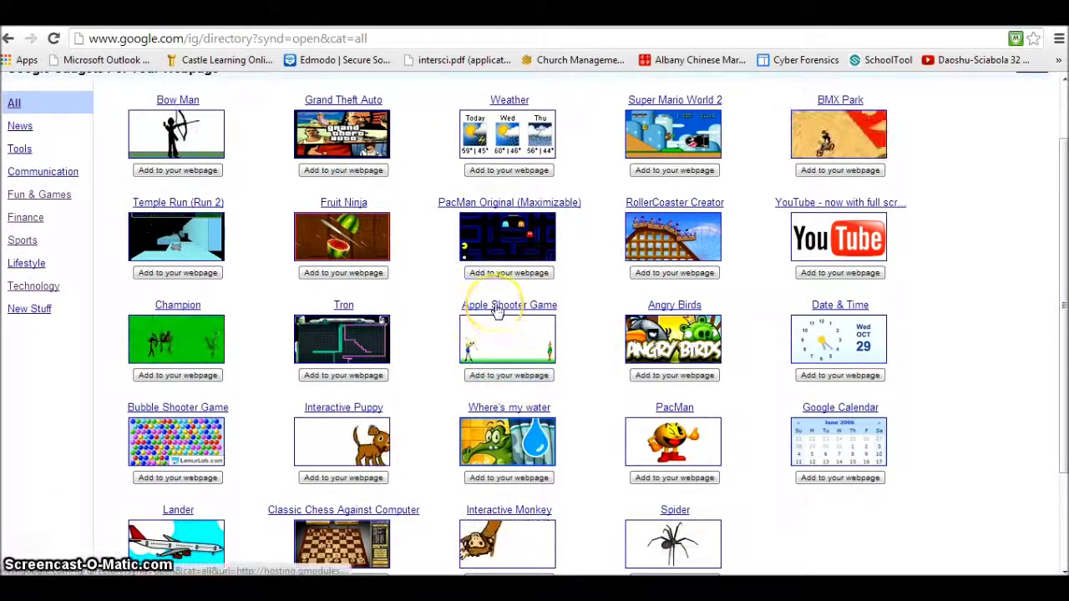
Open the Apple Shooter Game's 'Add this gadget to your webpage' page.
{"action": "left_click", "coordinate": [506, 377]}
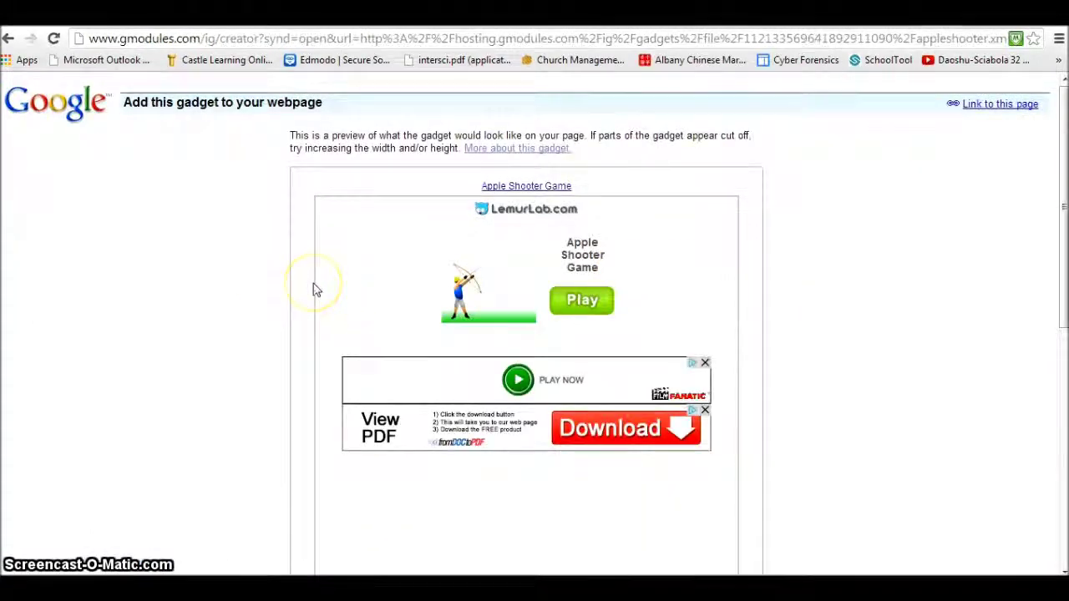
{"action": "scroll", "coordinate": [315, 289], "scroll_direction": "down", "scroll_amount": 4}
{"action": "scroll", "coordinate": [315, 289], "scroll_direction": "up", "scroll_amount": 3}
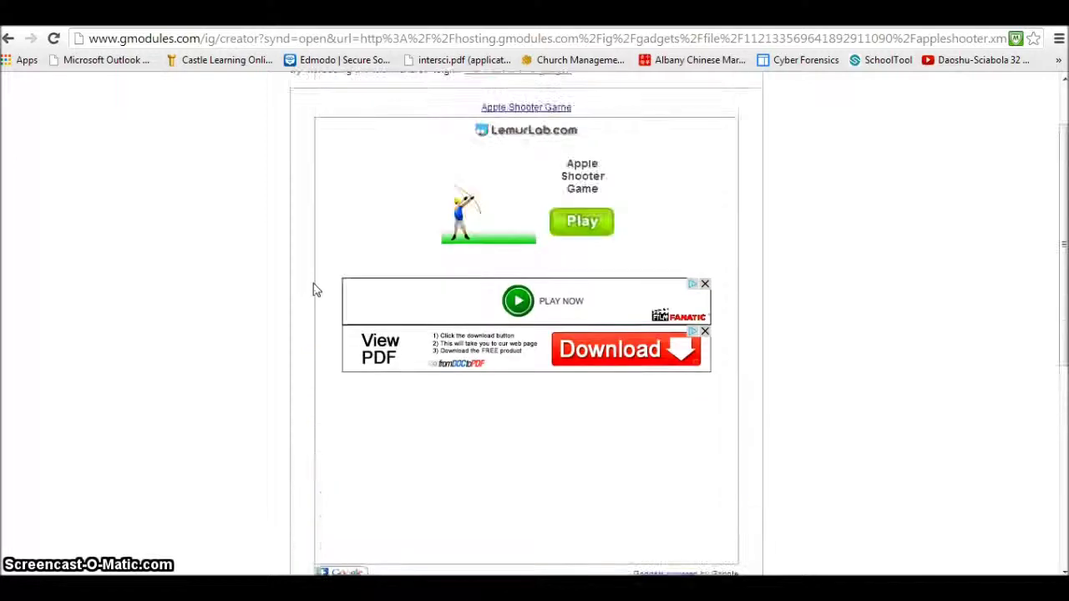
{"action": "scroll", "coordinate": [315, 289], "scroll_direction": "up", "scroll_amount": 1}
{"action": "scroll", "coordinate": [316, 289], "scroll_direction": "down", "scroll_amount": 4}
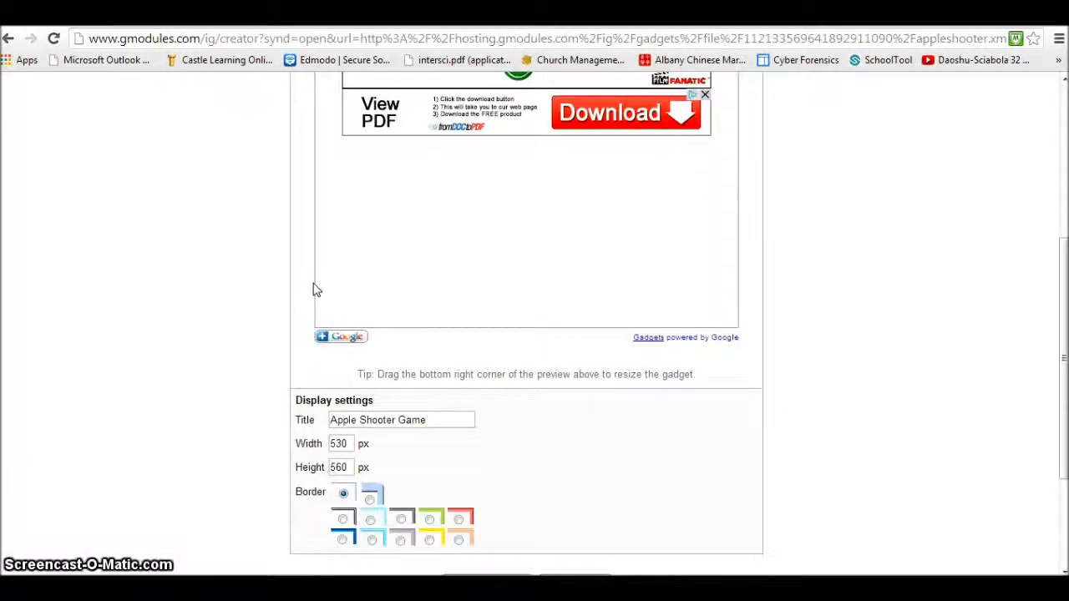
{"action": "scroll", "coordinate": [314, 289], "scroll_direction": "down", "scroll_amount": 1}
Edit the gadget's title, give it a black border, and start shrinking the 530×560 preview.
{"action": "left_click", "coordinate": [447, 345]}
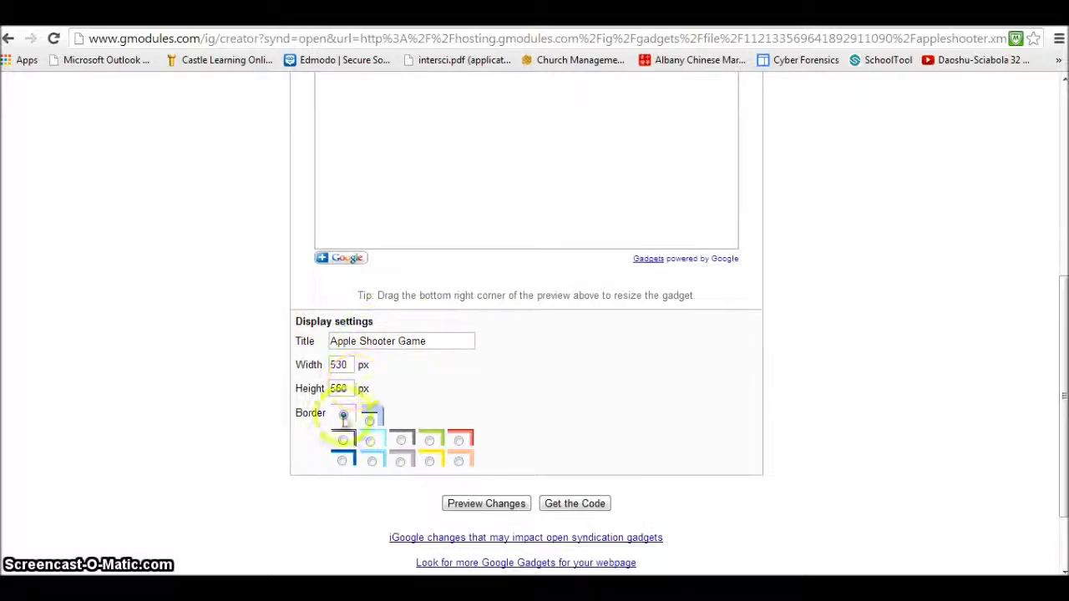
{"action": "left_click", "coordinate": [343, 443]}
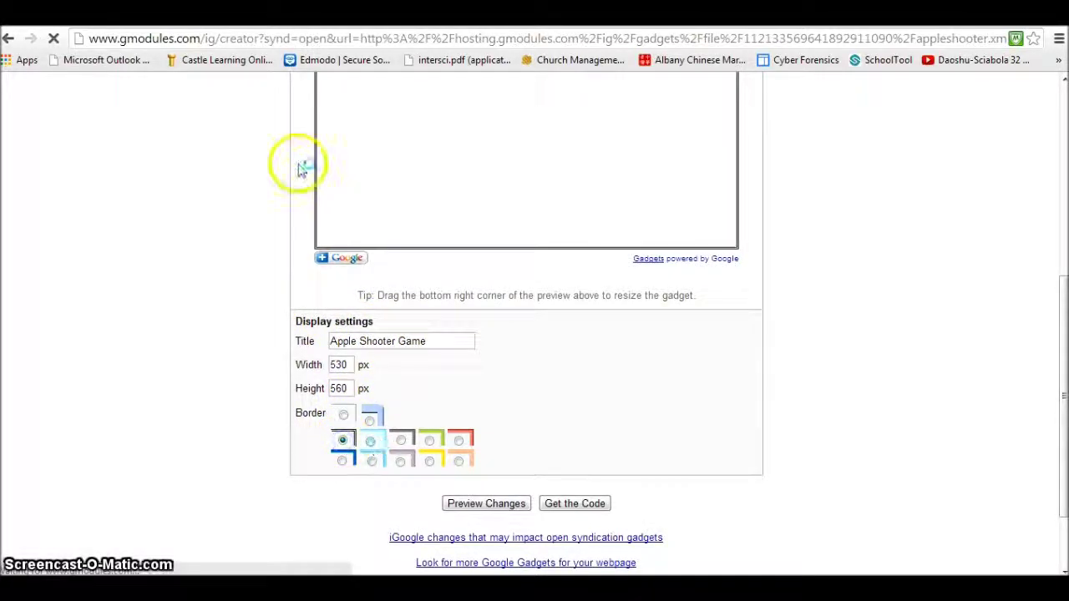
{"action": "scroll", "coordinate": [303, 169], "scroll_direction": "up", "scroll_amount": 3}
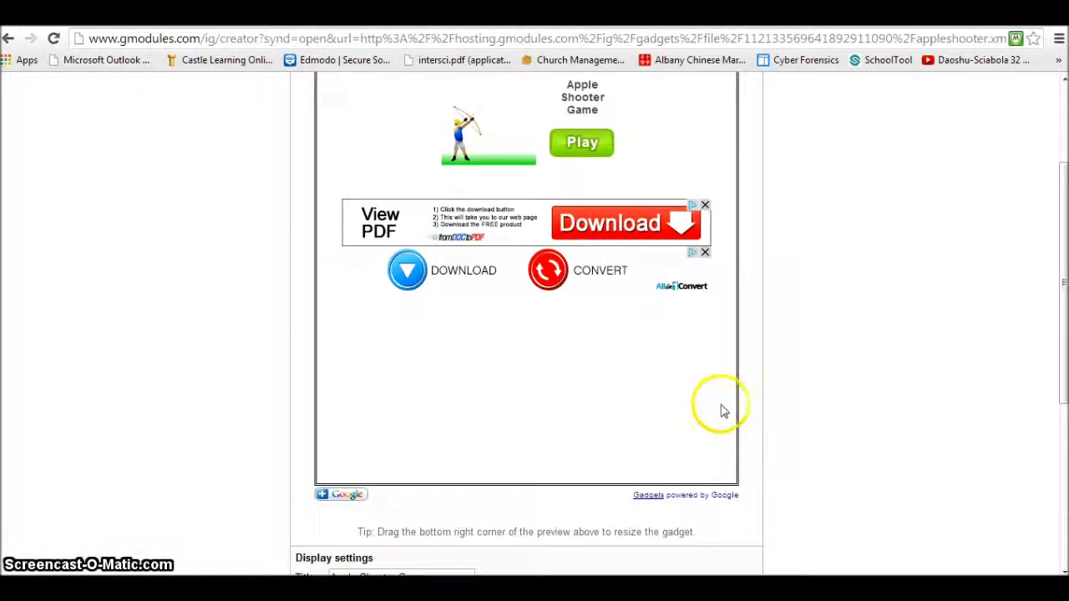
{"action": "scroll", "coordinate": [716, 406], "scroll_direction": "up", "scroll_amount": 2}
{"action": "scroll", "coordinate": [814, 524], "scroll_direction": "down", "scroll_amount": 1}
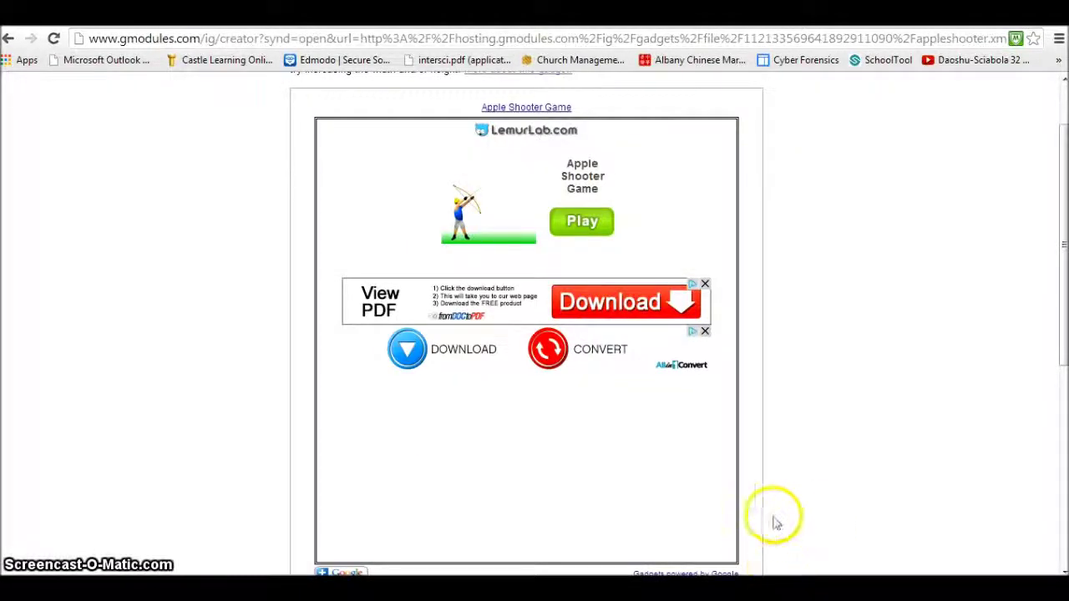
{"action": "scroll", "coordinate": [776, 535], "scroll_direction": "down", "scroll_amount": 1}
{"action": "scroll", "coordinate": [751, 517], "scroll_direction": "down", "scroll_amount": 1}
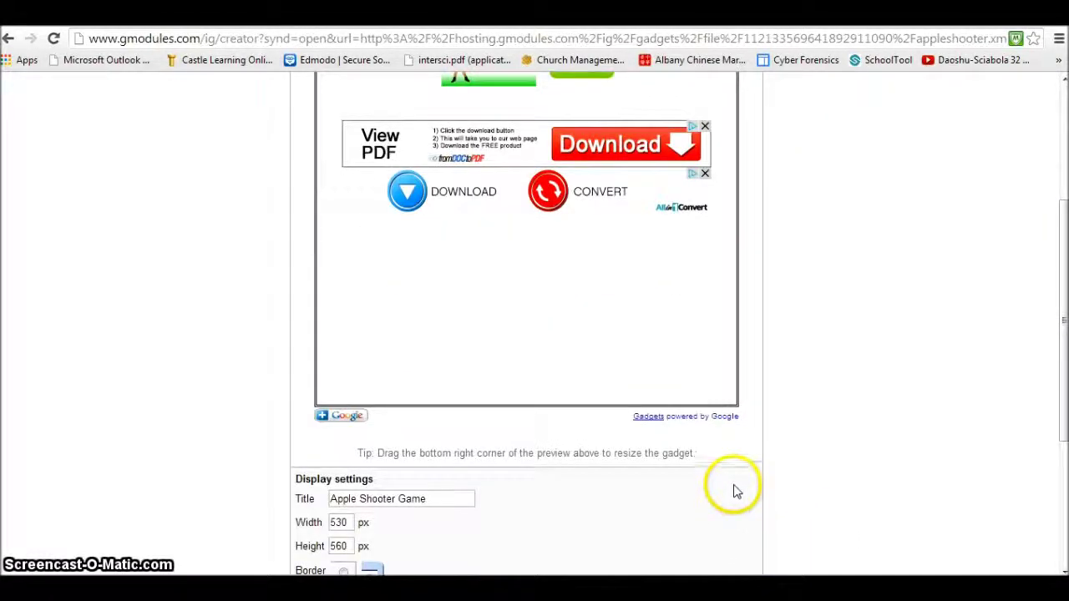
{"action": "left_click_drag", "start_coordinate": [741, 417], "coordinate": [701, 237]}
Resize the Apple Shooter preview to 418×200 px and refresh it with Preview Changes.
{"action": "scroll", "coordinate": [761, 298], "scroll_direction": "up", "scroll_amount": 3}
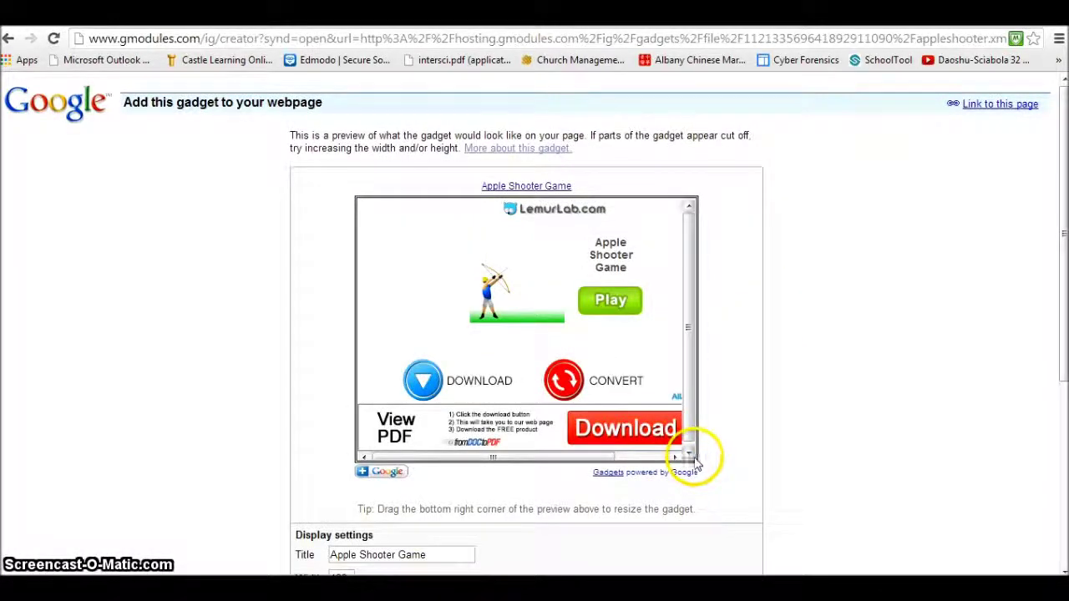
{"action": "left_click_drag", "start_coordinate": [708, 490], "coordinate": [702, 363]}
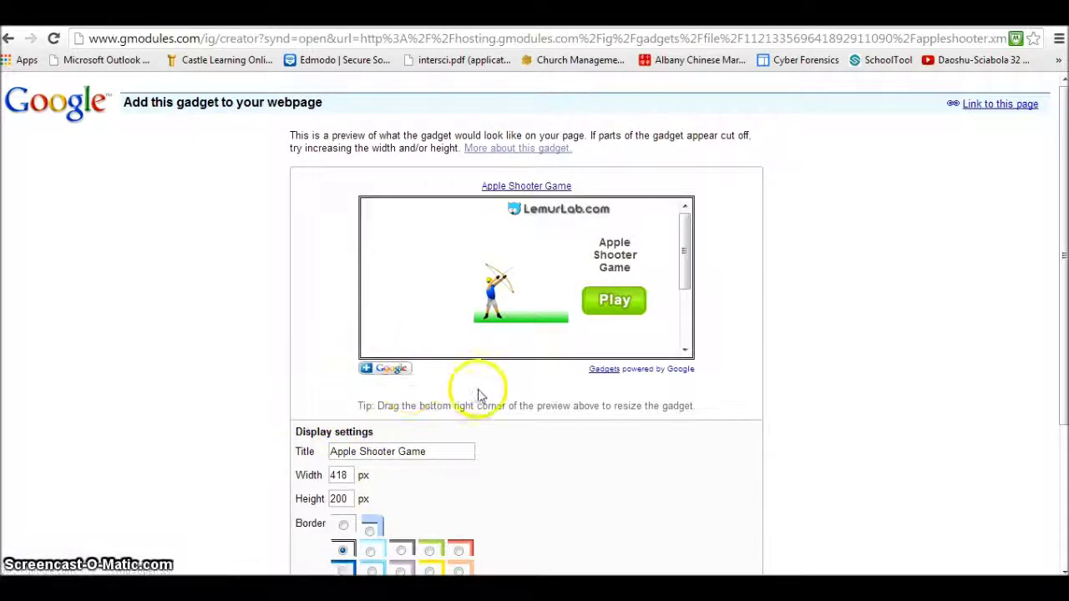
{"action": "left_click", "coordinate": [437, 449]}
{"action": "scroll", "coordinate": [321, 401], "scroll_direction": "down", "scroll_amount": 2}
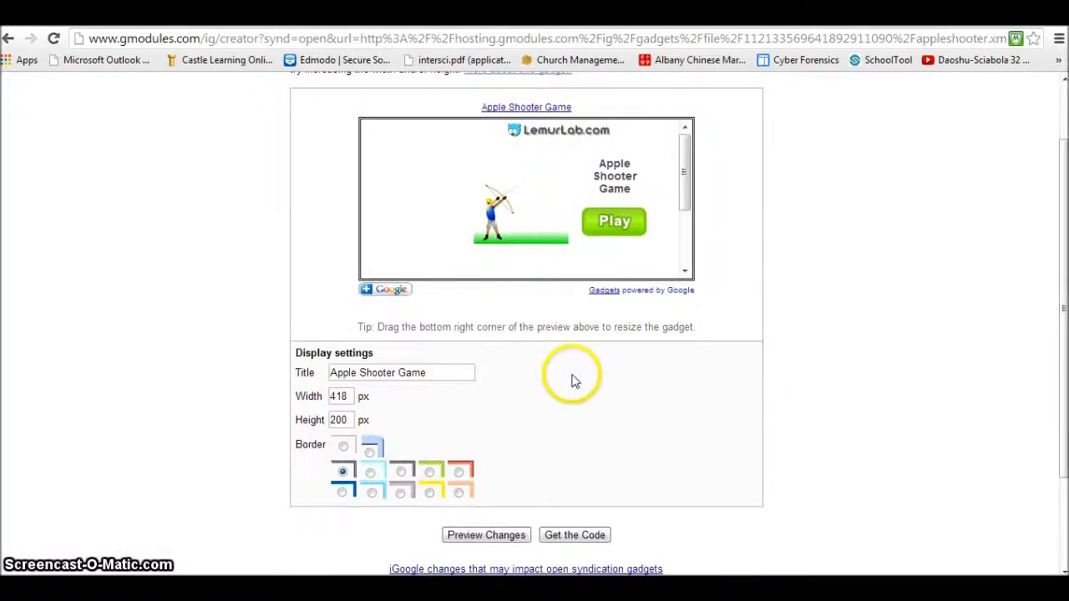
{"action": "scroll", "coordinate": [575, 381], "scroll_direction": "down", "scroll_amount": 3}
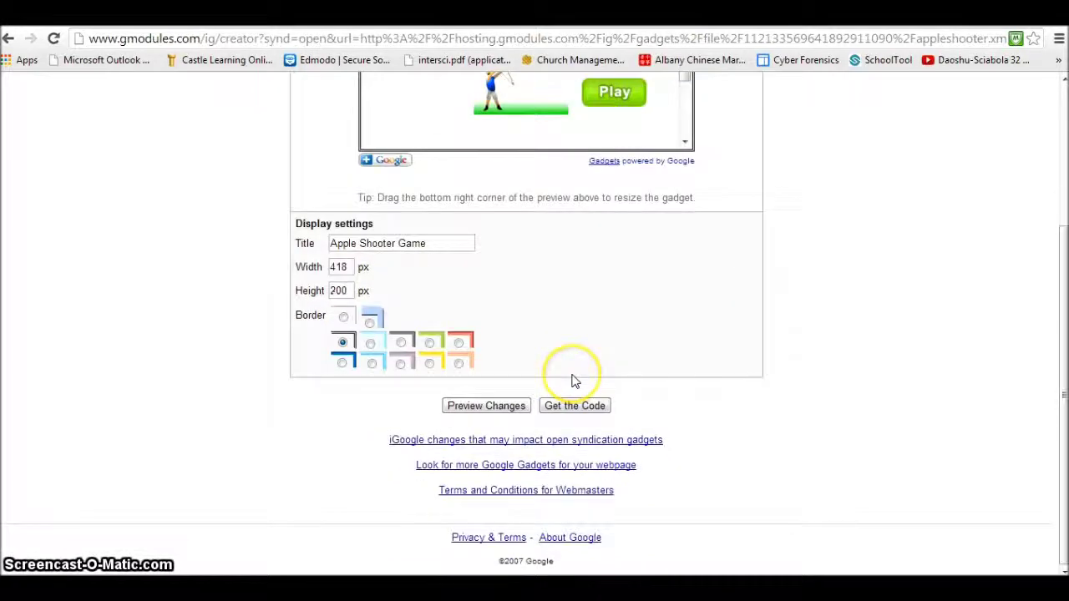
{"action": "left_click", "coordinate": [493, 407]}
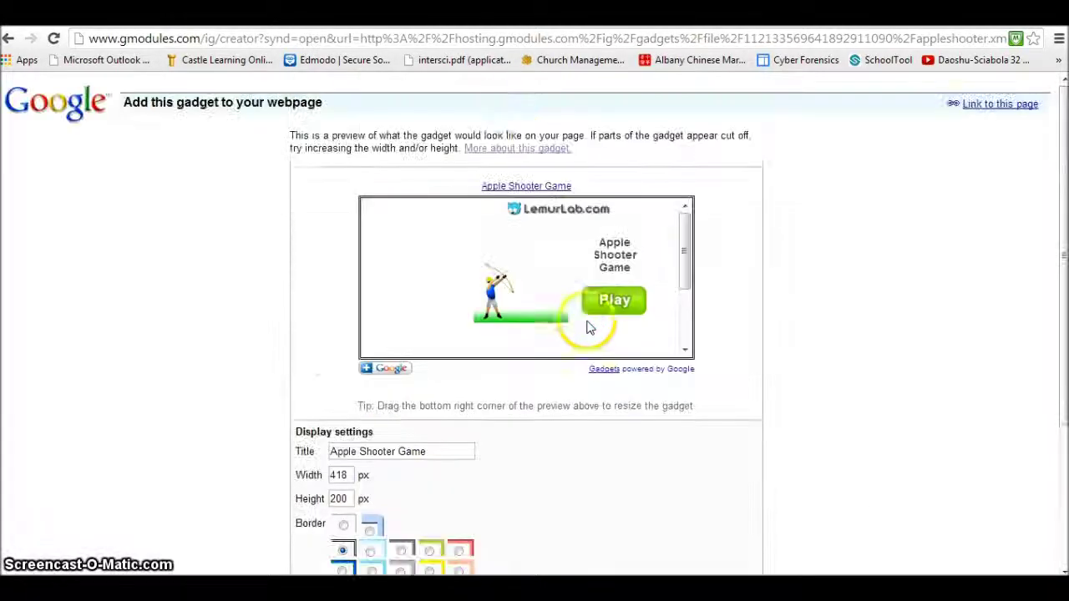
Generate the Apple Shooter embed HTML with Get the Code and select the whole code.
{"action": "scroll", "coordinate": [502, 392], "scroll_direction": "down", "scroll_amount": 5}
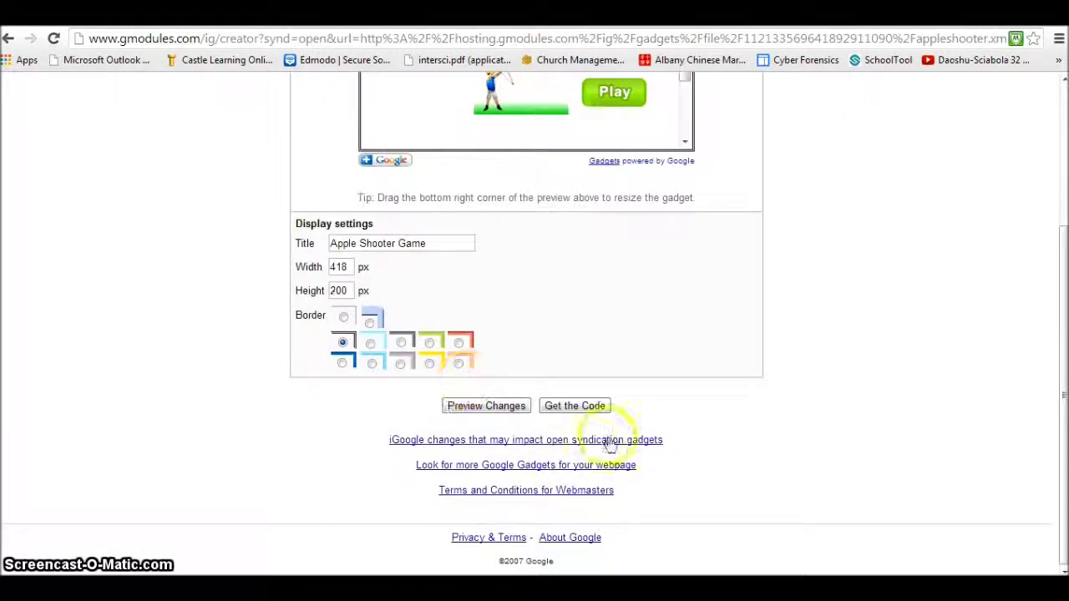
{"action": "left_click", "coordinate": [568, 411]}
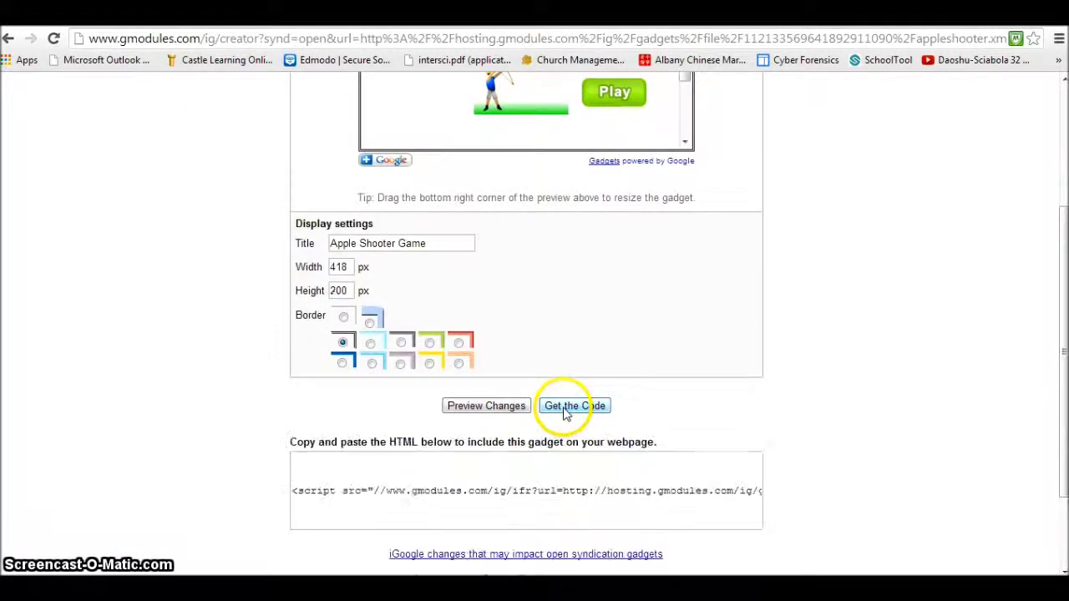
{"action": "double_click", "coordinate": [459, 492]}
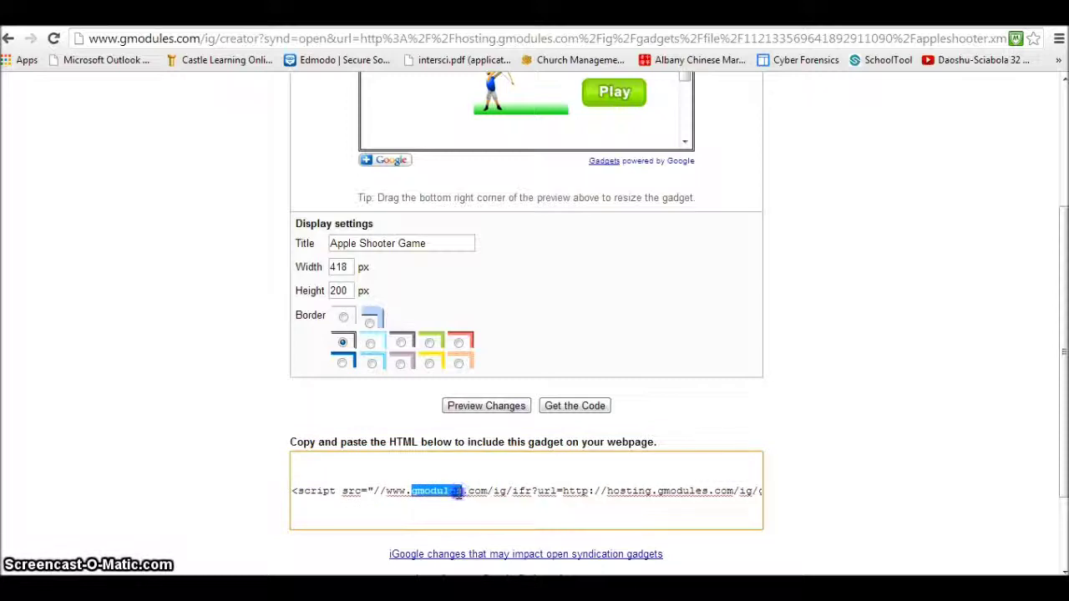
{"action": "triple_click", "coordinate": [459, 492]}
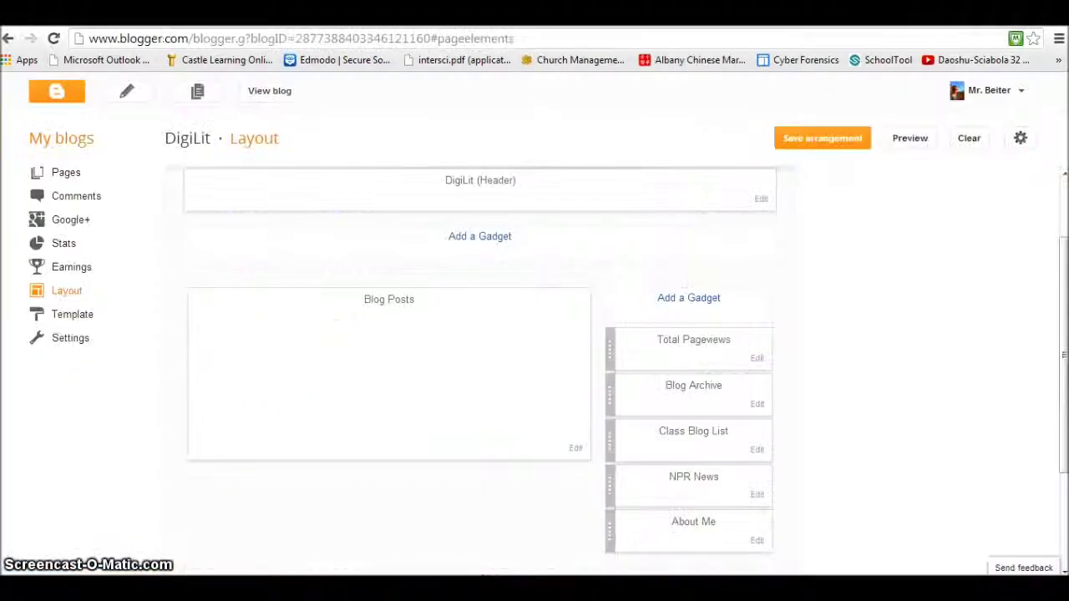
Paste the Apple Shooter code into the HTML/JavaScript gadget, title it 'Game', save, and view the blog.
{"action": "mouse_move", "coordinate": [260, 593]}
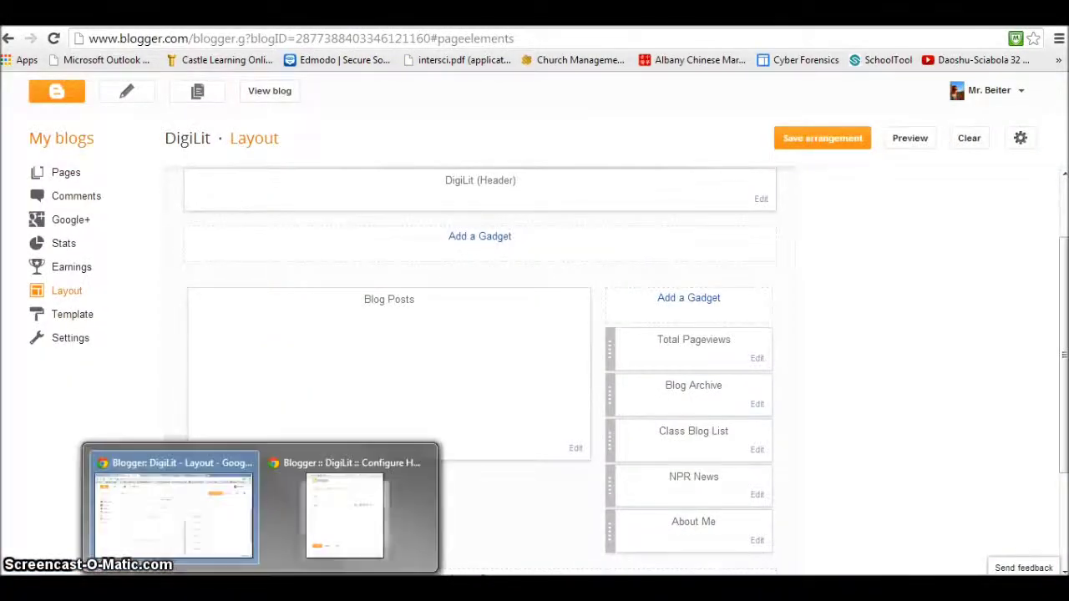
{"action": "left_click", "coordinate": [345, 515]}
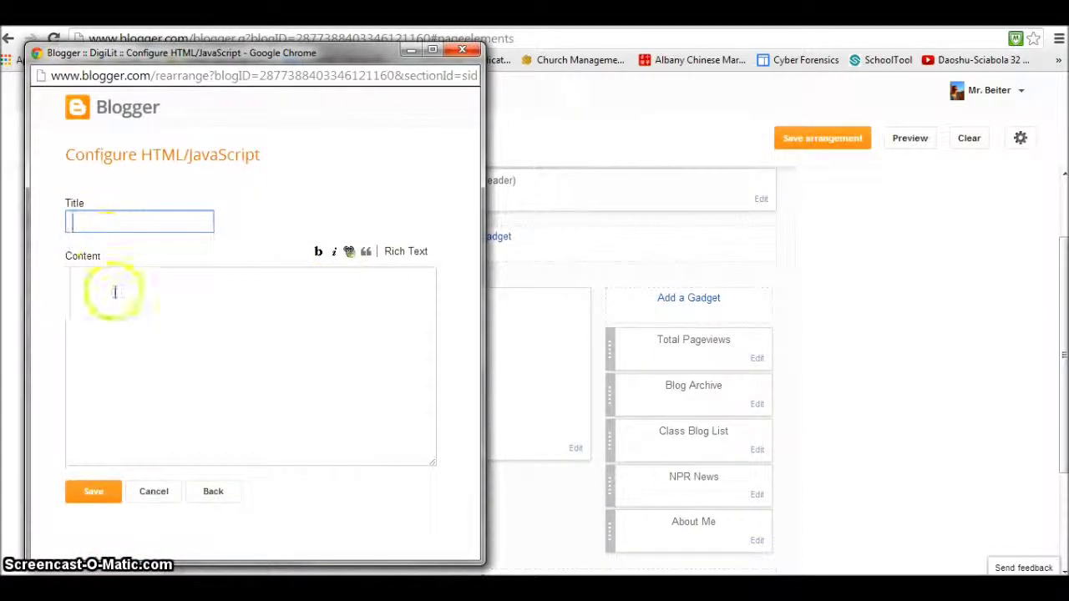
{"action": "left_click", "coordinate": [115, 285]}
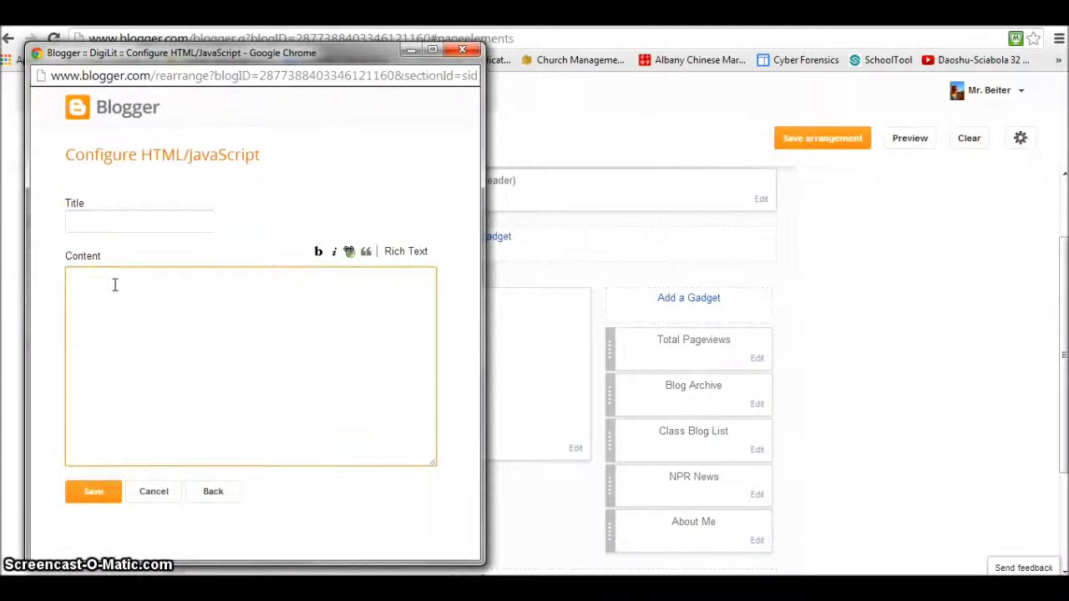
{"action": "key", "text": "ctrl+v"}
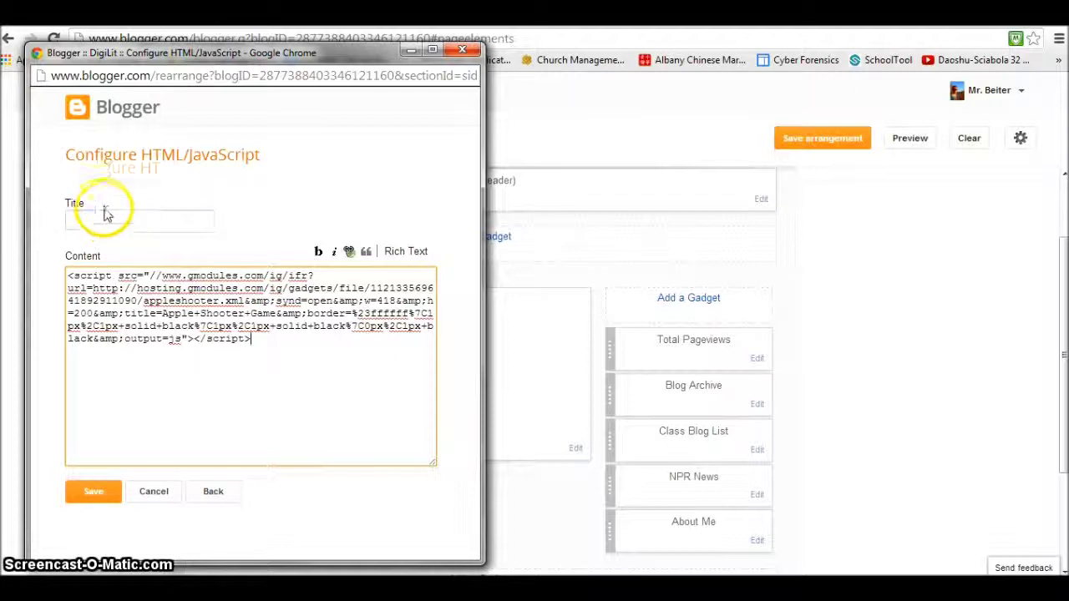
{"action": "left_click", "coordinate": [100, 227]}
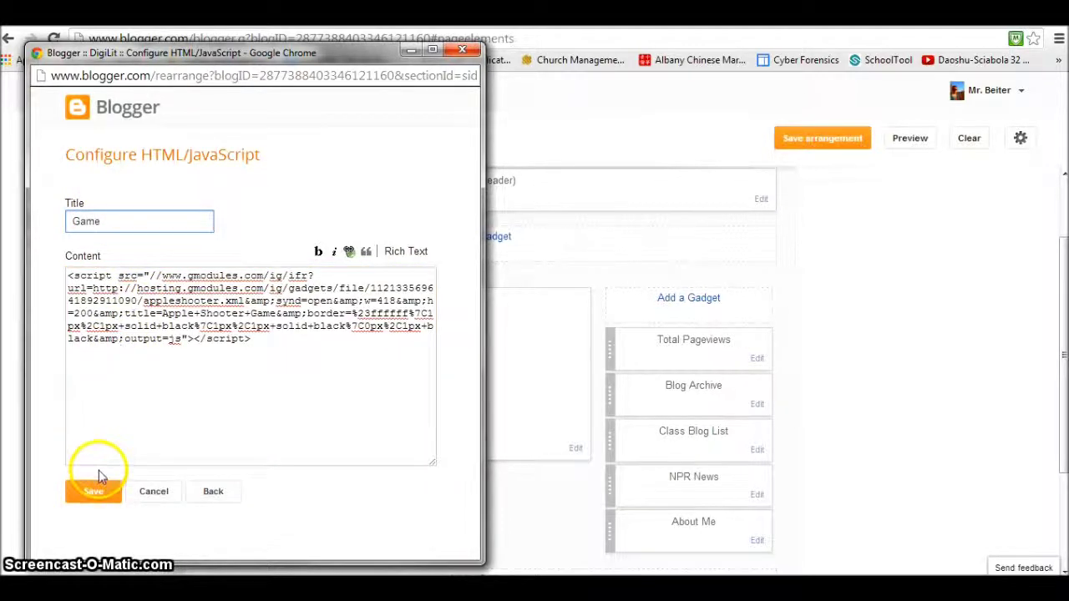
{"action": "left_click", "coordinate": [100, 495]}
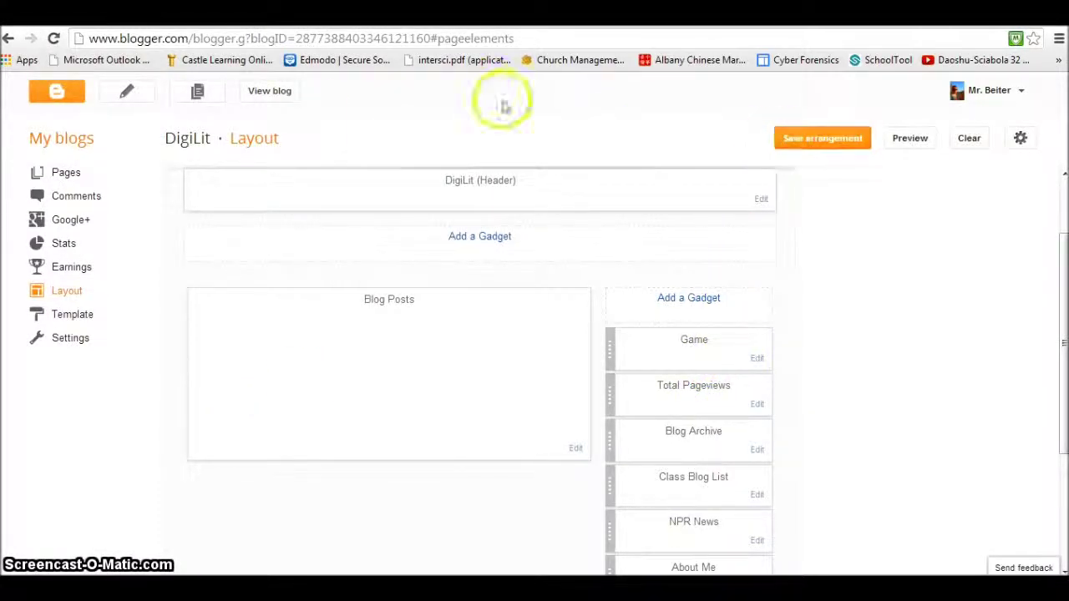
{"action": "left_click", "coordinate": [271, 94]}
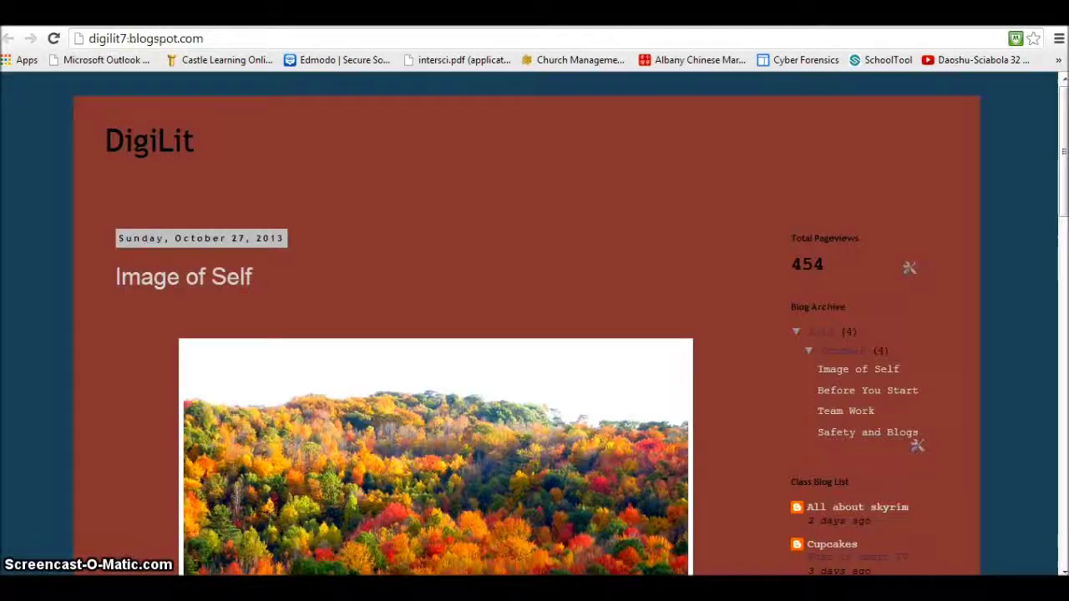
Reload the live blog to see the Game gadget, then close it to return to Layout.
{"action": "left_click", "coordinate": [55, 40]}
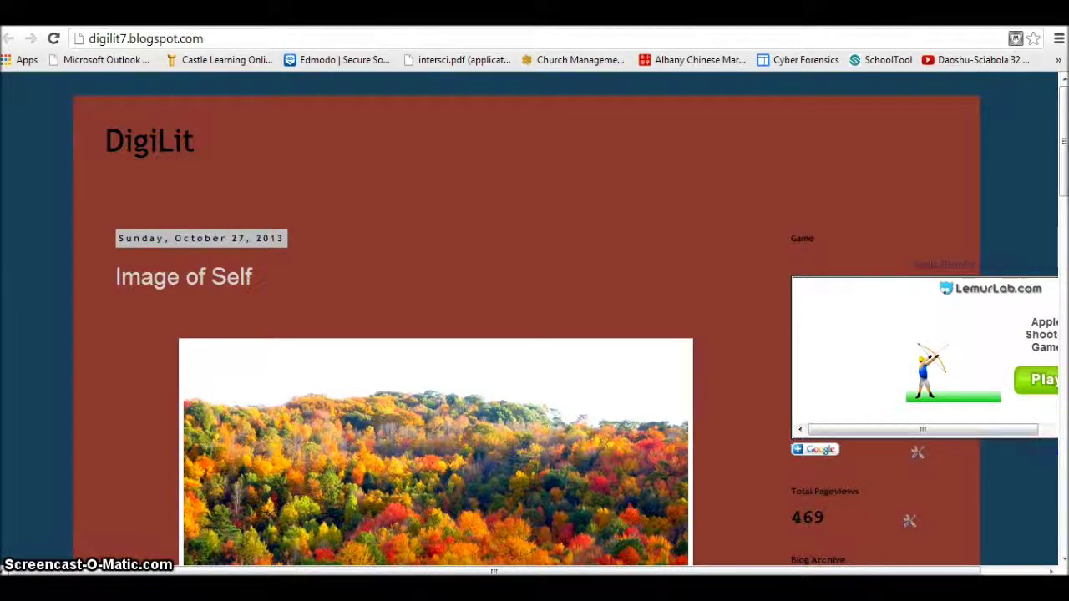
{"action": "key", "text": "ctrl+w"}
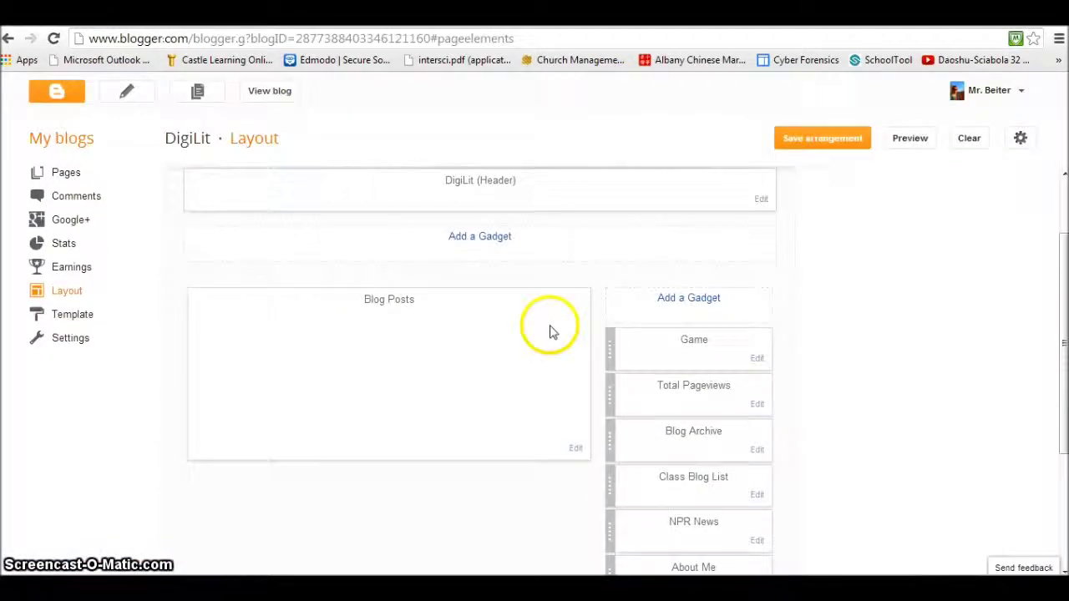
Remove the Game gadget from the DigiLit layout and confirm the deletion.
{"action": "left_click", "coordinate": [757, 360]}
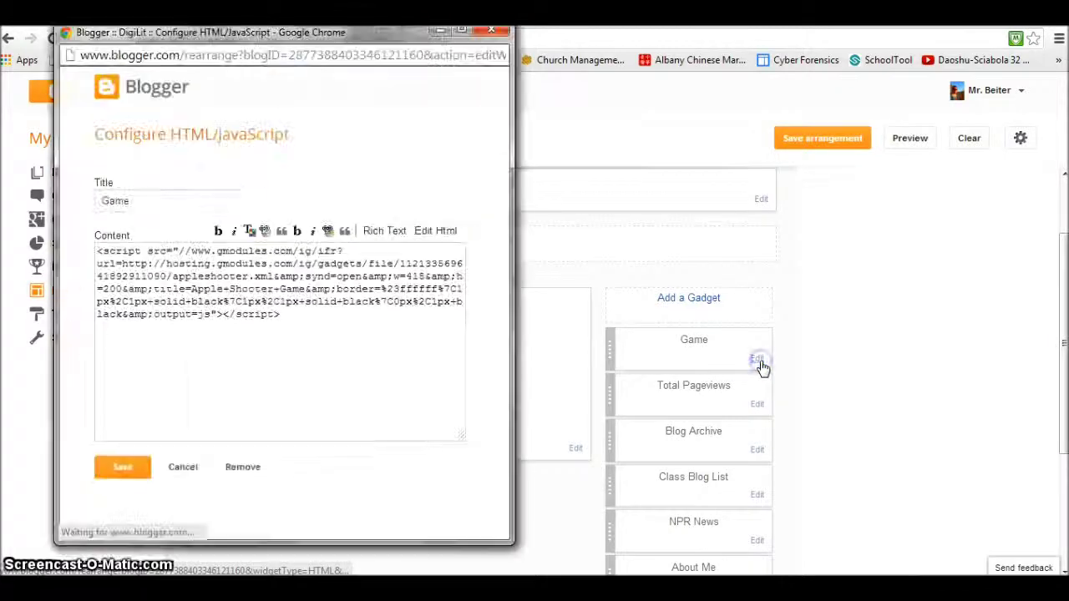
{"action": "left_click", "coordinate": [243, 471]}
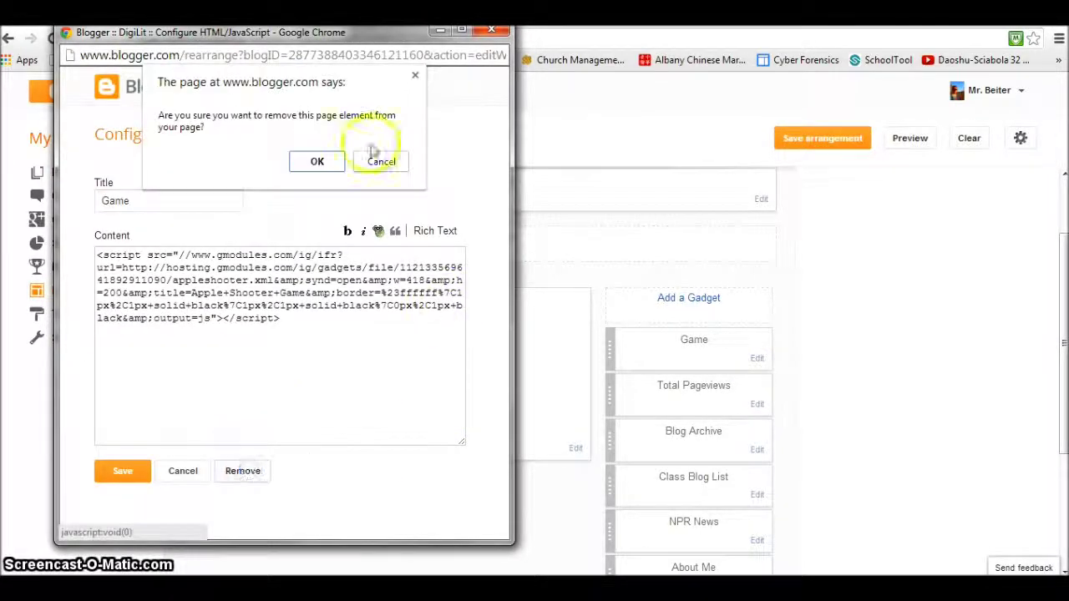
{"action": "left_click", "coordinate": [317, 162]}
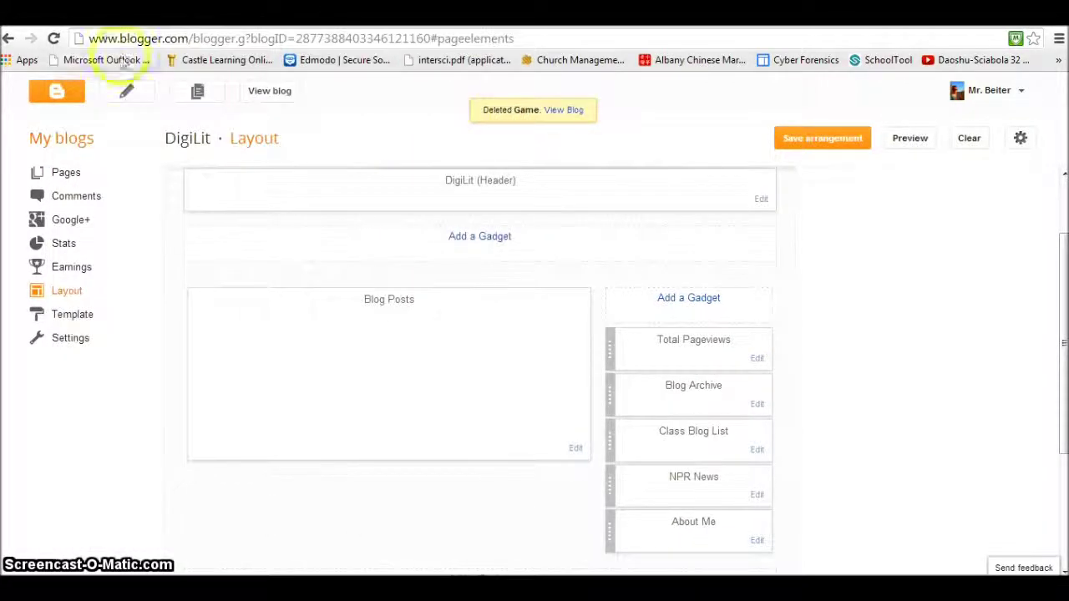
Reload the live blog to verify the removal, then return to the Apple Shooter code page.
{"action": "left_click", "coordinate": [269, 90]}
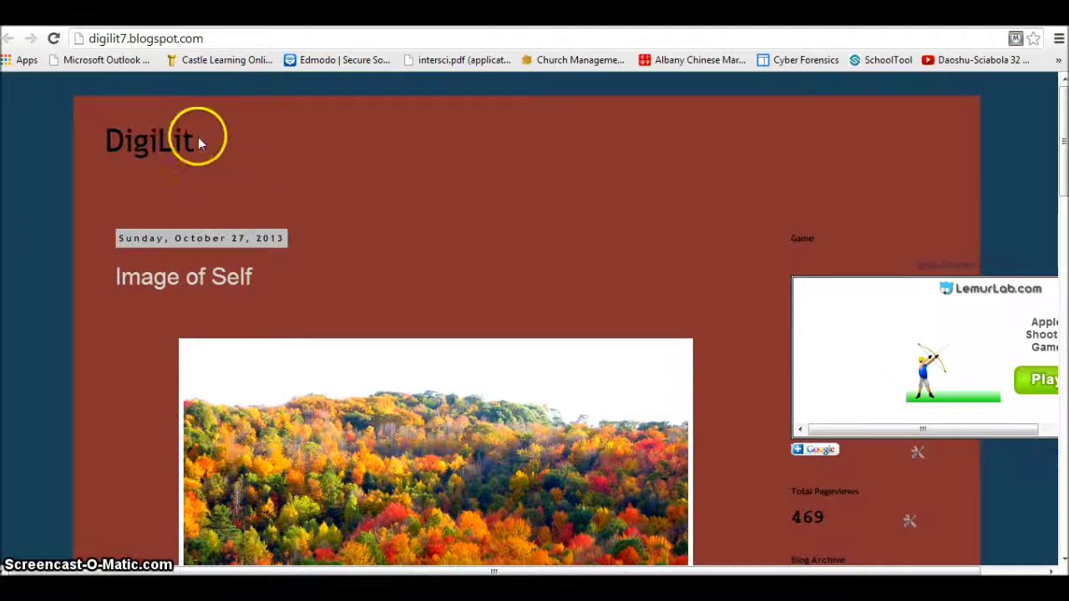
{"action": "left_click", "coordinate": [55, 42]}
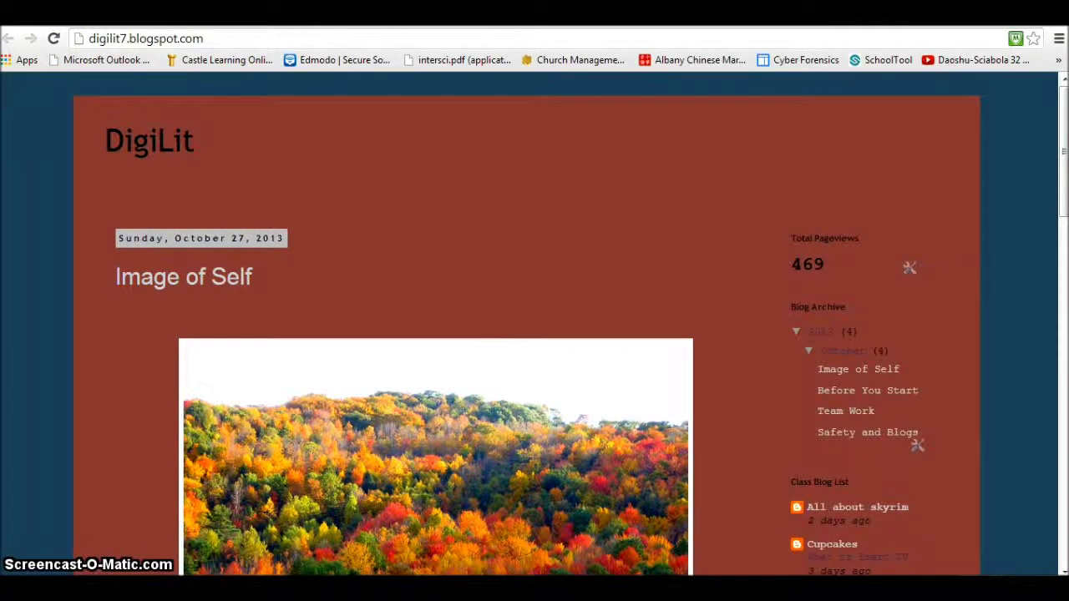
{"action": "left_click", "coordinate": [591, 40]}
{"action": "key", "text": "ctrl+Tab"}
Drag the Apple Shooter preview to 472 × 206 px, then select the refreshed embed HTML code.
{"action": "left_click", "coordinate": [345, 210]}
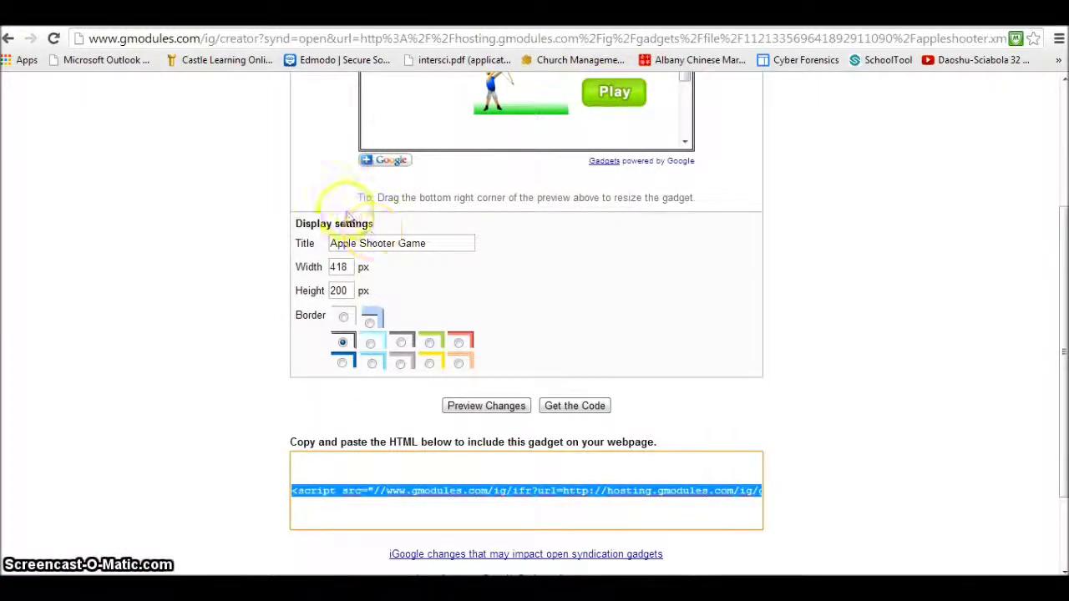
{"action": "scroll", "coordinate": [332, 173], "scroll_direction": "up", "scroll_amount": 2}
{"action": "scroll", "coordinate": [329, 172], "scroll_direction": "up", "scroll_amount": 1}
{"action": "scroll", "coordinate": [329, 172], "scroll_direction": "down", "scroll_amount": 2}
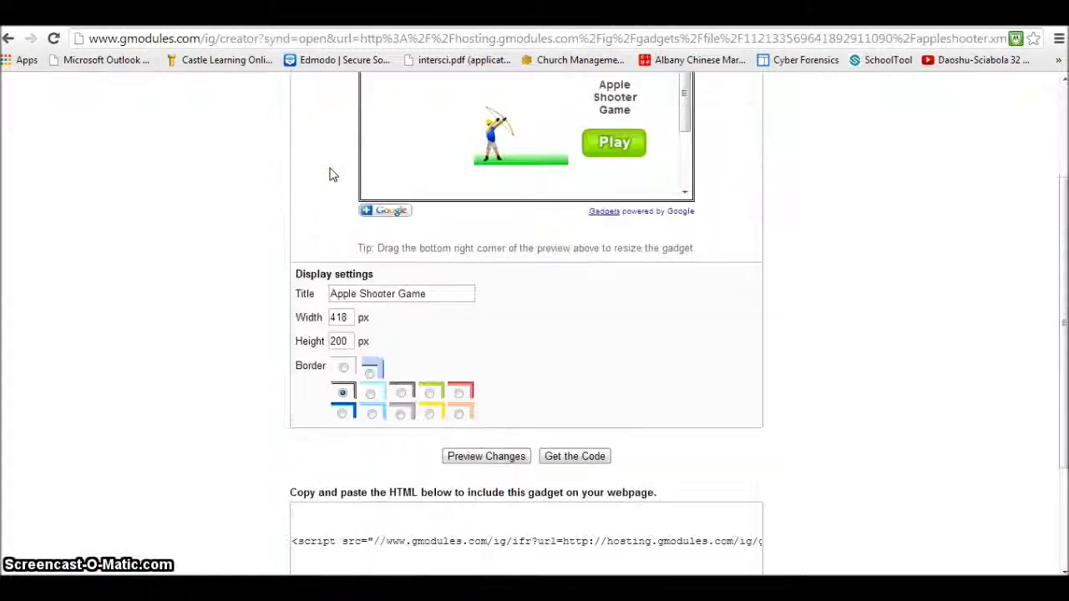
{"action": "scroll", "coordinate": [330, 172], "scroll_direction": "up", "scroll_amount": 1}
{"action": "left_click", "coordinate": [407, 267]}
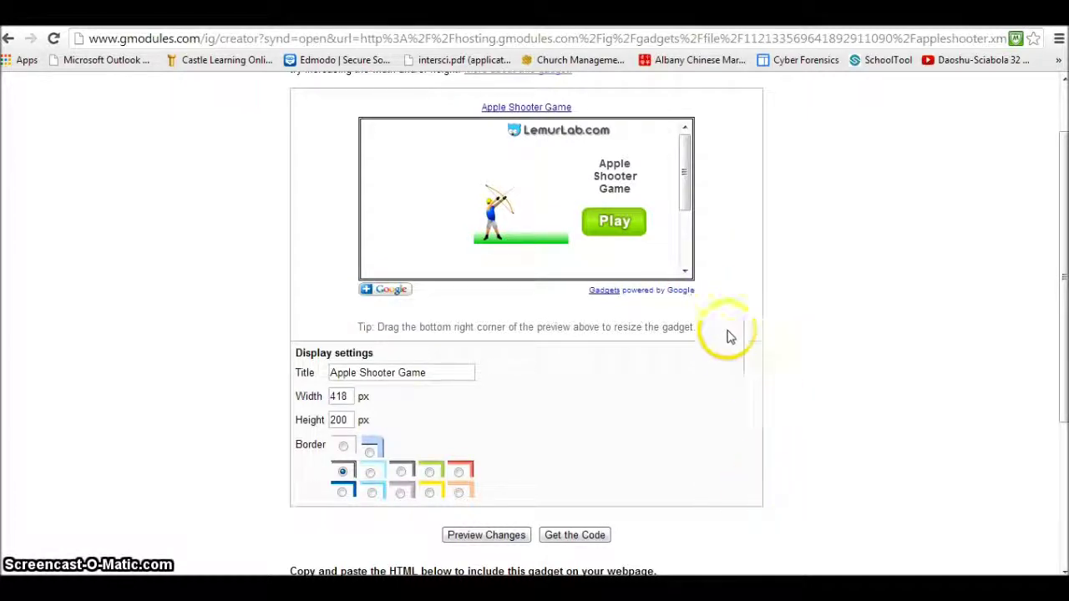
{"action": "left_click_drag", "start_coordinate": [694, 303], "coordinate": [603, 294]}
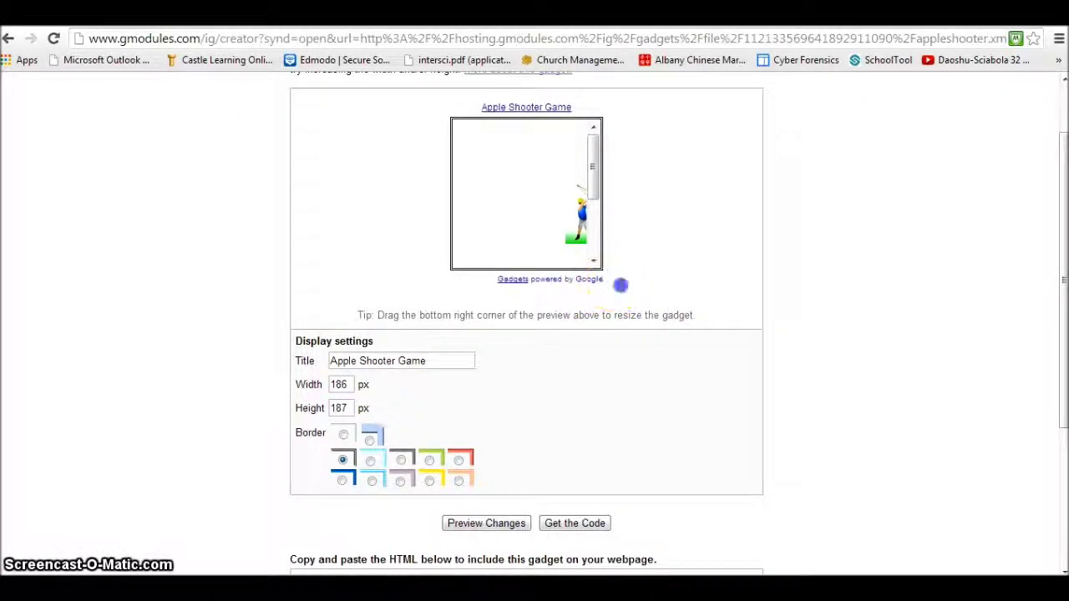
{"action": "left_click_drag", "start_coordinate": [621, 284], "coordinate": [723, 301]}
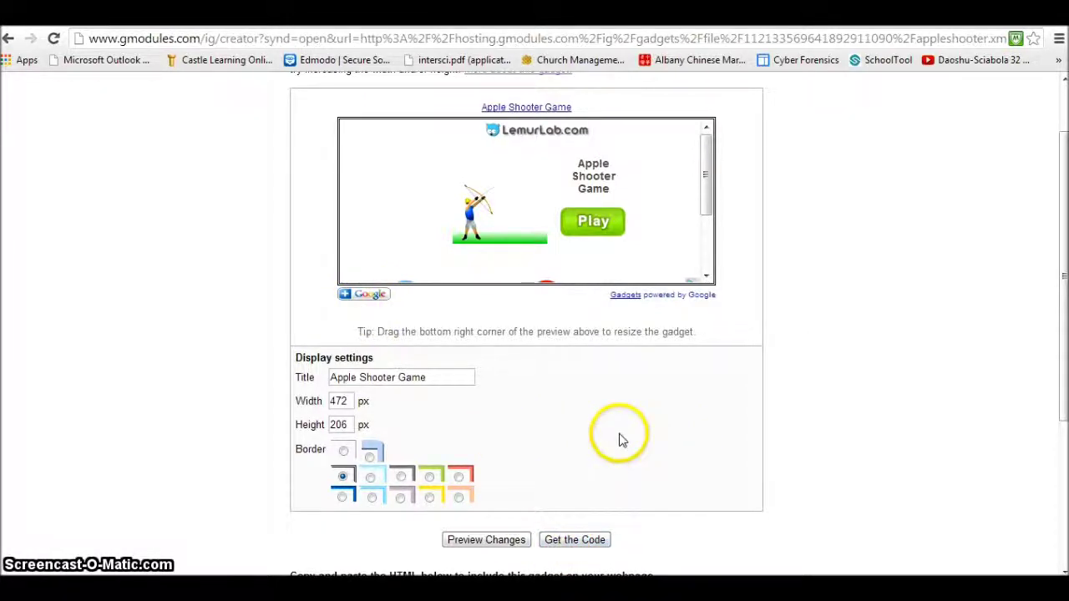
{"action": "scroll", "coordinate": [584, 434], "scroll_direction": "down", "scroll_amount": 3}
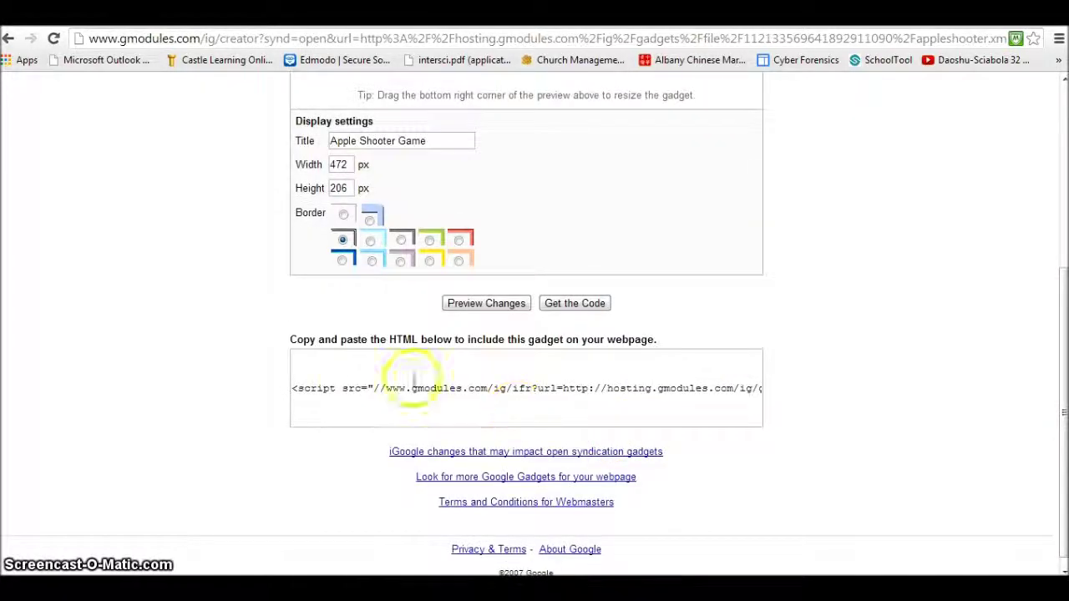
{"action": "left_click", "coordinate": [328, 389]}
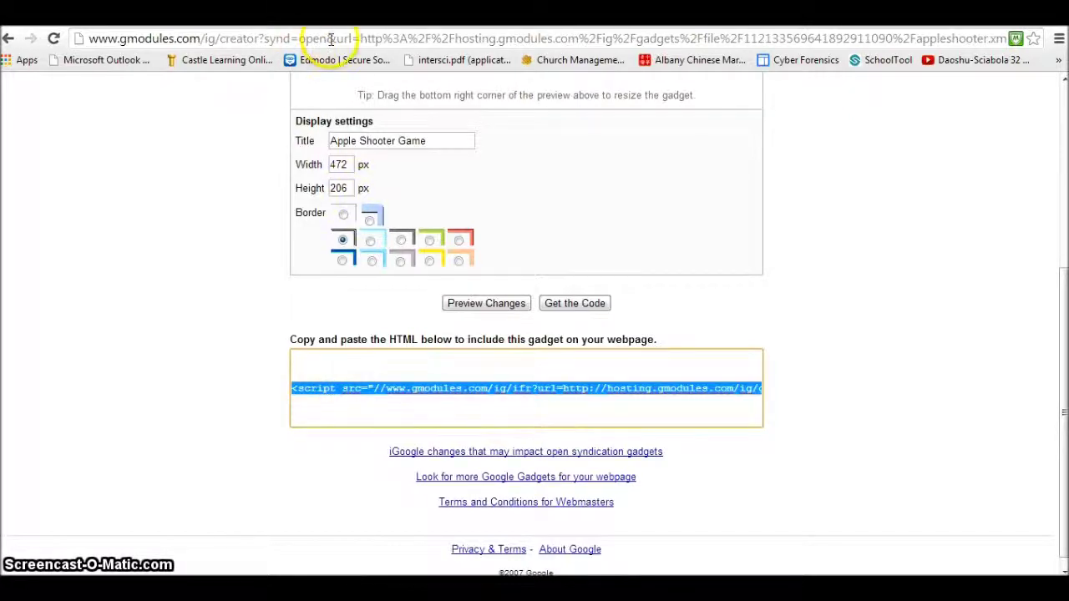
Back on the DigiLit layout, add an HTML/JavaScript gadget in the slot below the blog posts.
{"action": "key", "text": "ctrl+Tab"}
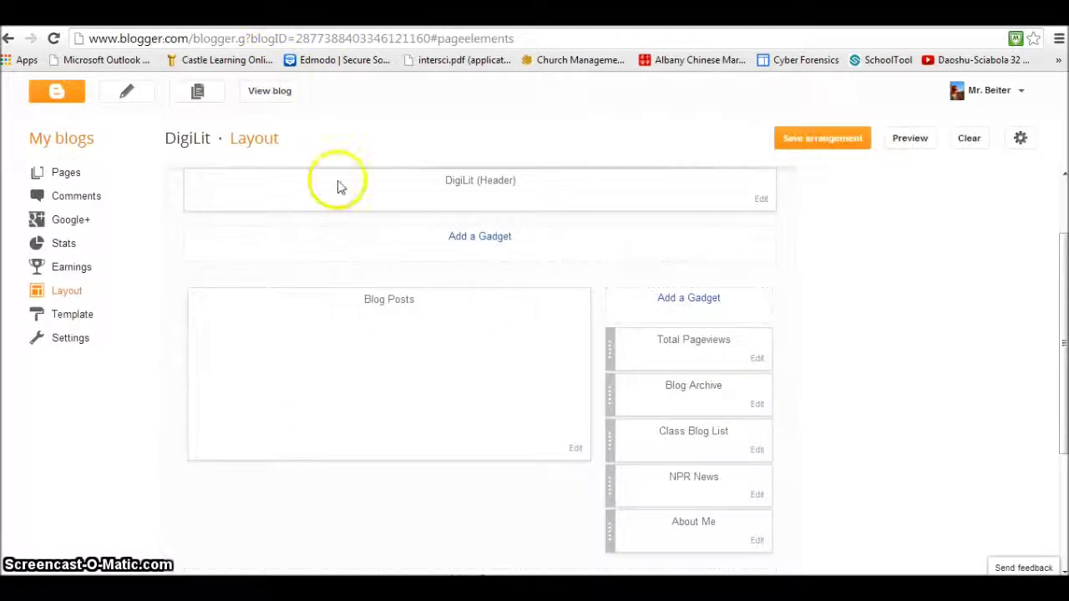
{"action": "scroll", "coordinate": [484, 370], "scroll_direction": "down", "scroll_amount": 3}
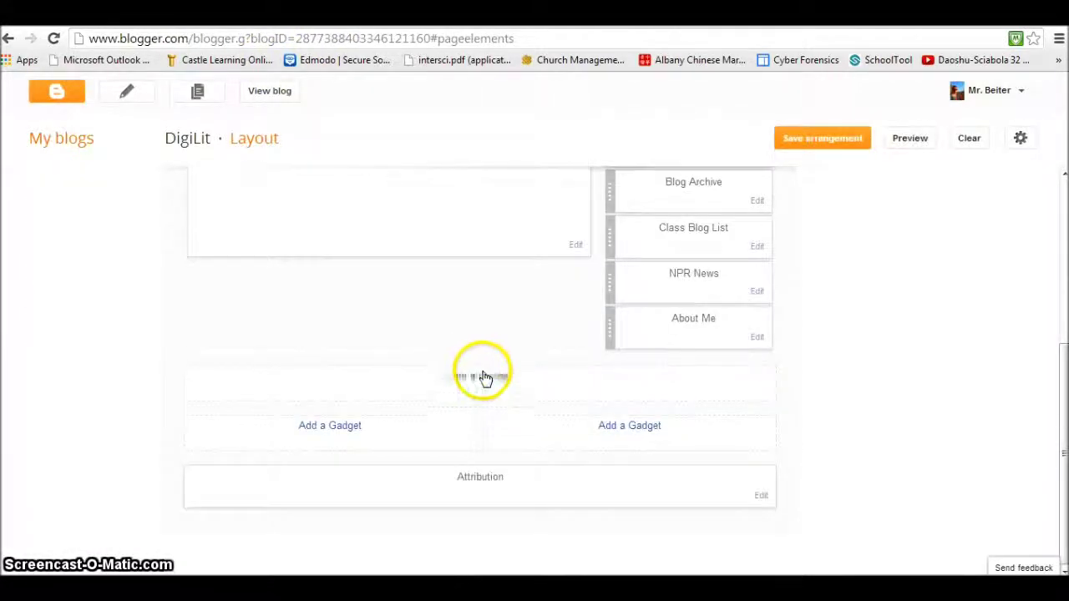
{"action": "left_click", "coordinate": [485, 380]}
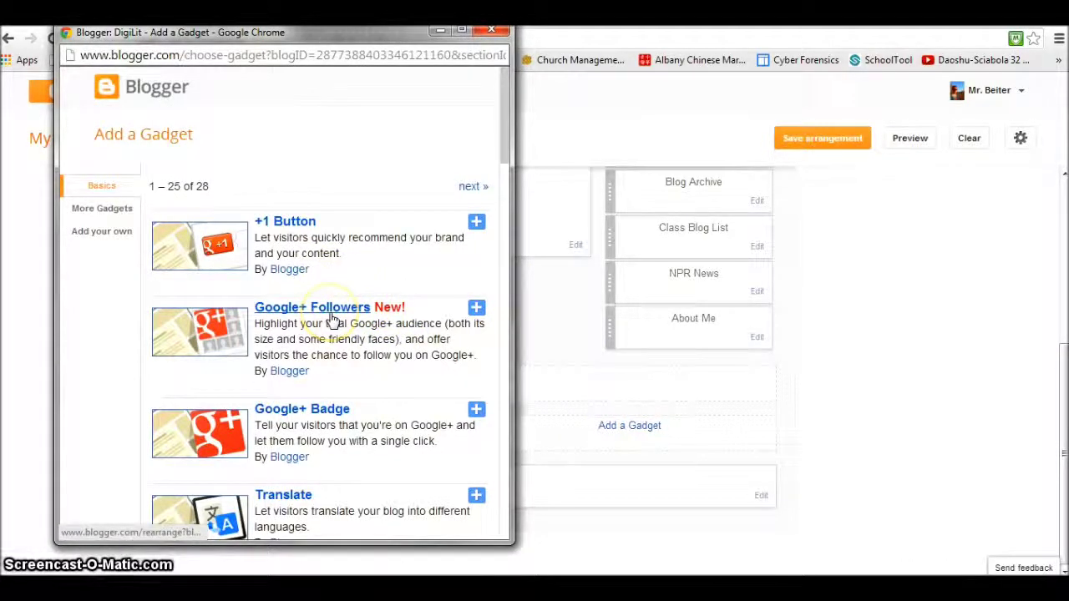
{"action": "scroll", "coordinate": [332, 320], "scroll_direction": "down", "scroll_amount": 8}
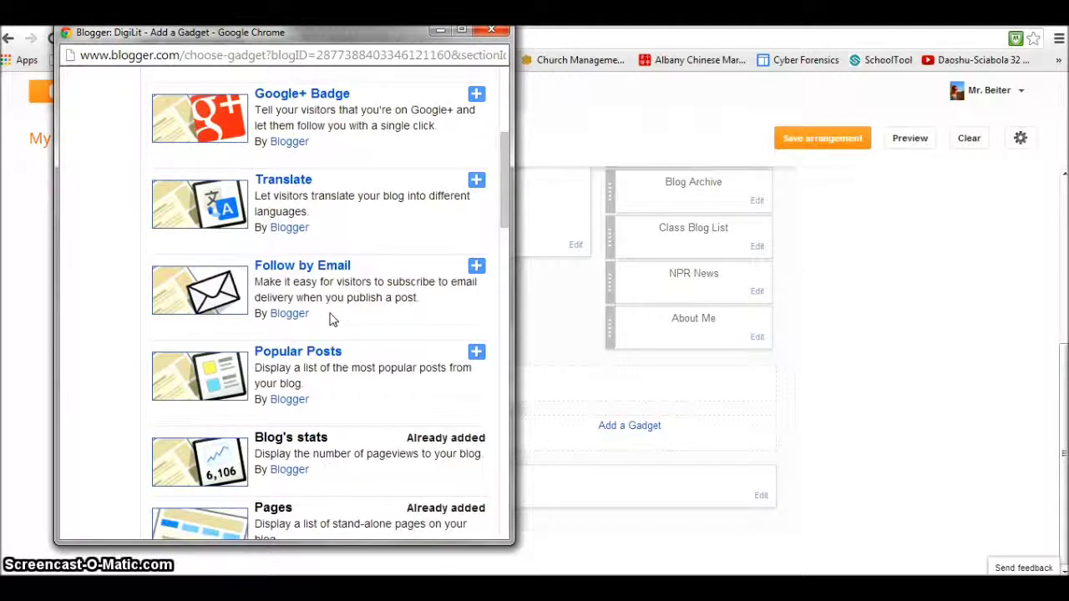
{"action": "scroll", "coordinate": [332, 320], "scroll_direction": "down", "scroll_amount": 2}
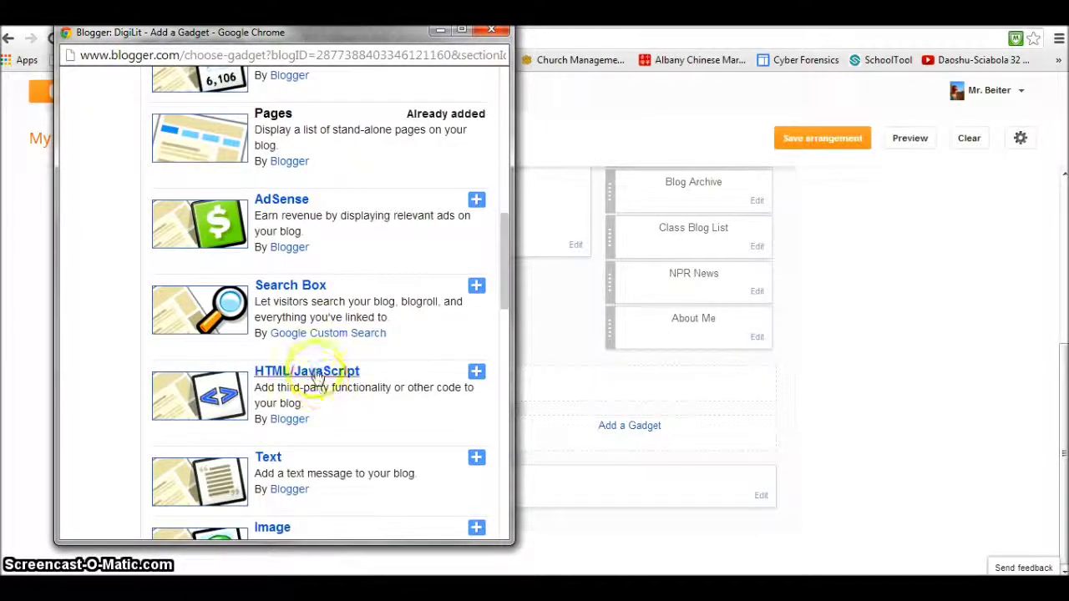
{"action": "left_click", "coordinate": [470, 291]}
Paste the Apple Shooter embed code as content, title the gadget Game, and save it.
{"action": "left_click", "coordinate": [159, 253]}
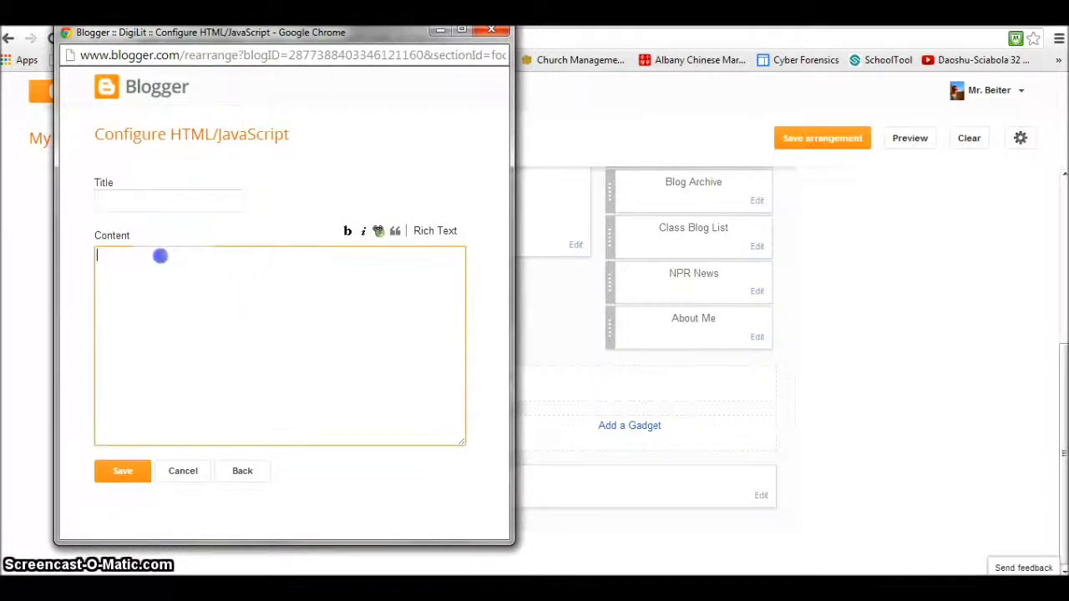
{"action": "key", "text": "ctrl+v"}
{"action": "left_click", "coordinate": [134, 198]}
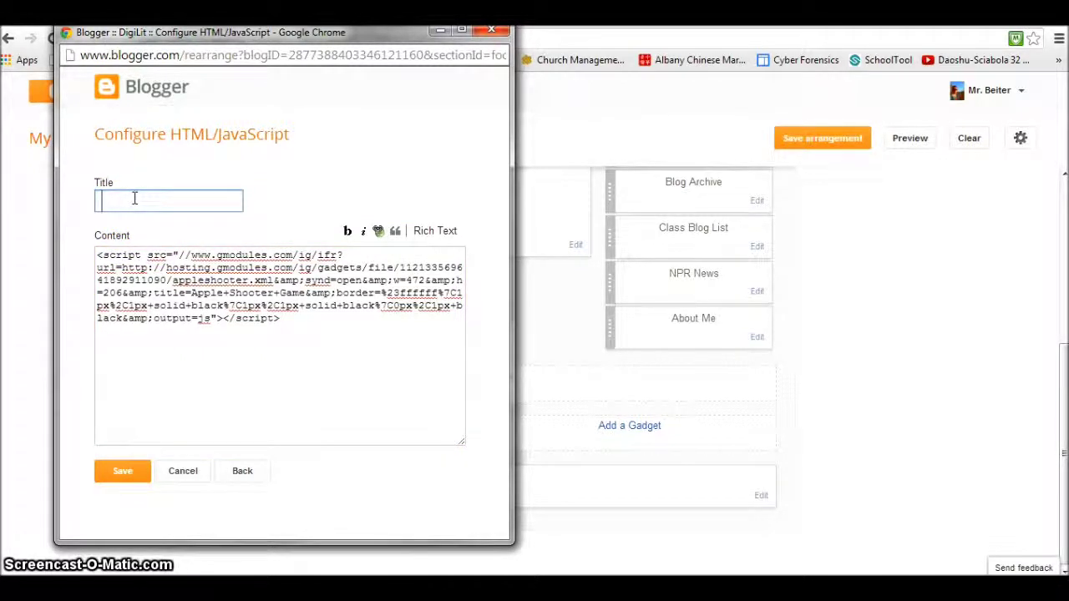
{"action": "left_click", "coordinate": [122, 471]}
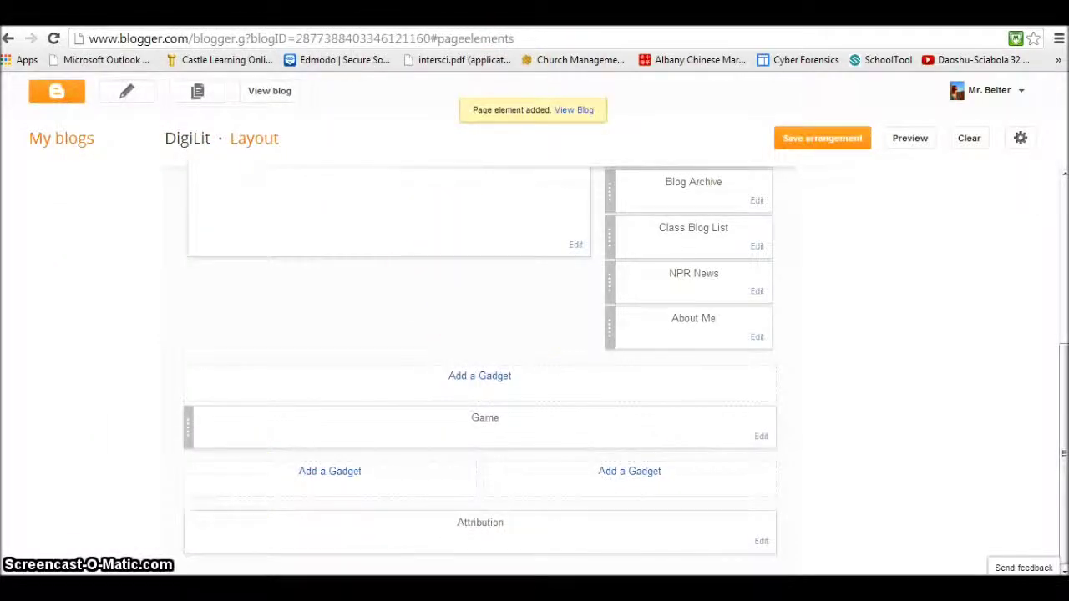
{"action": "left_click", "coordinate": [574, 109]}
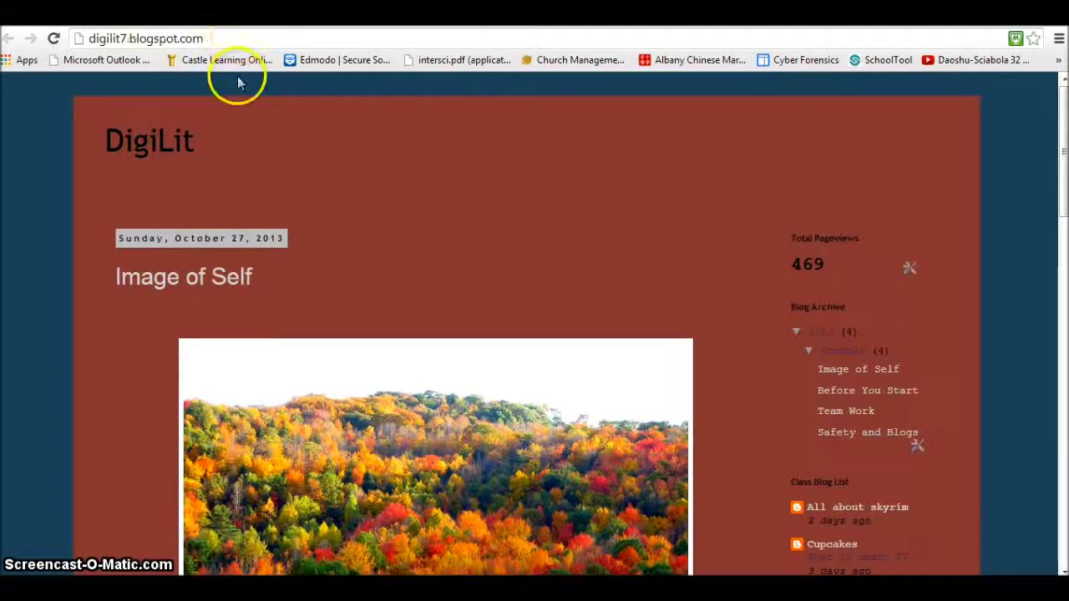
Reload the live DigiLit blog and scroll down to check the Apple Shooter Game at the bottom.
{"action": "left_click", "coordinate": [53, 38]}
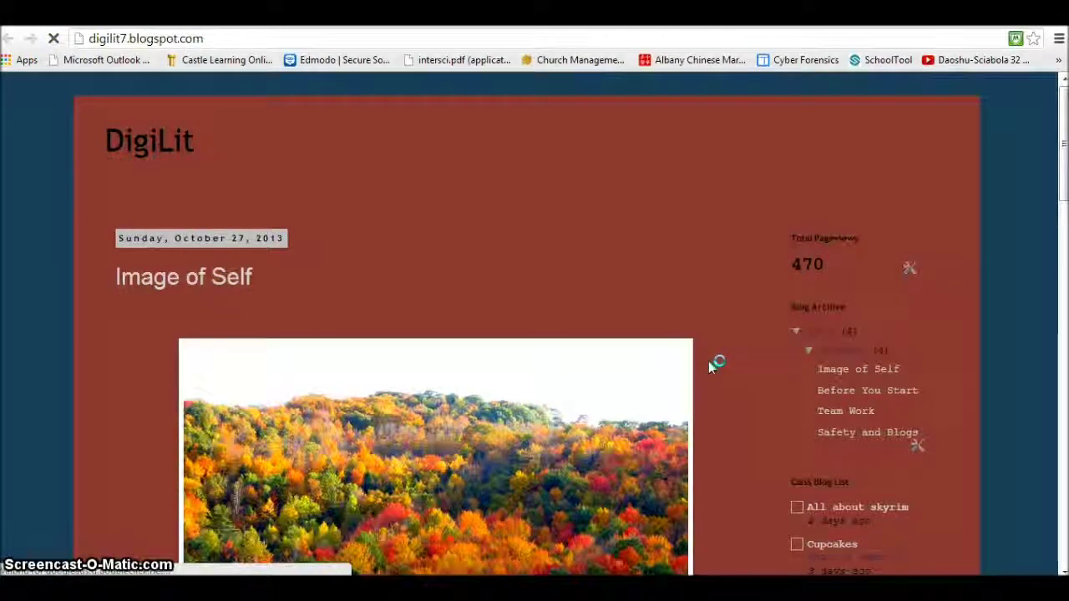
{"action": "scroll", "coordinate": [708, 365], "scroll_direction": "down", "scroll_amount": 5}
{"action": "scroll", "coordinate": [708, 361], "scroll_direction": "down", "scroll_amount": 10}
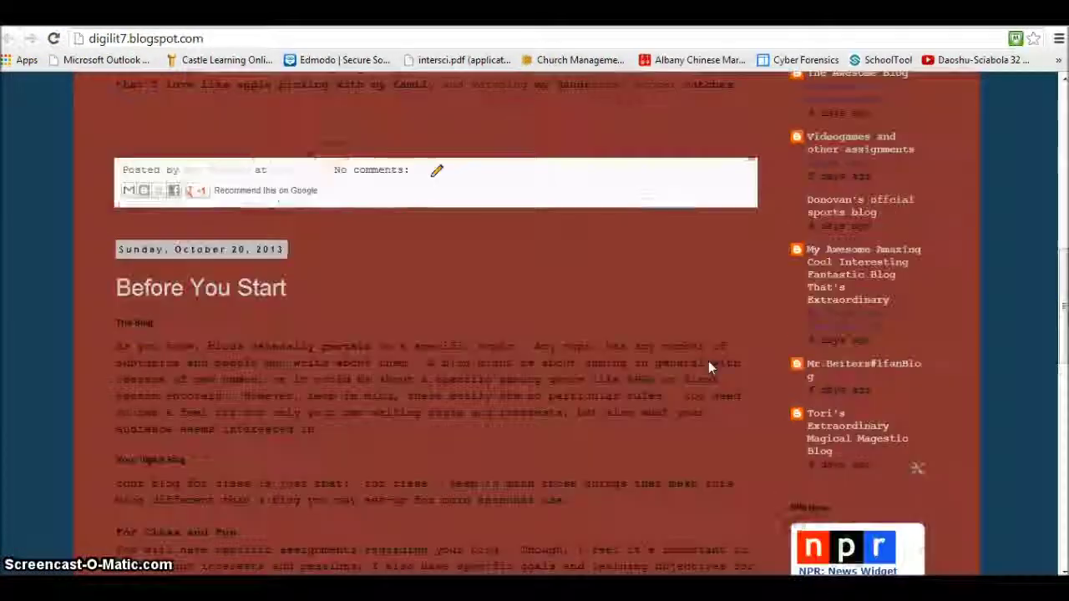
{"action": "scroll", "coordinate": [707, 363], "scroll_direction": "down", "scroll_amount": 2}
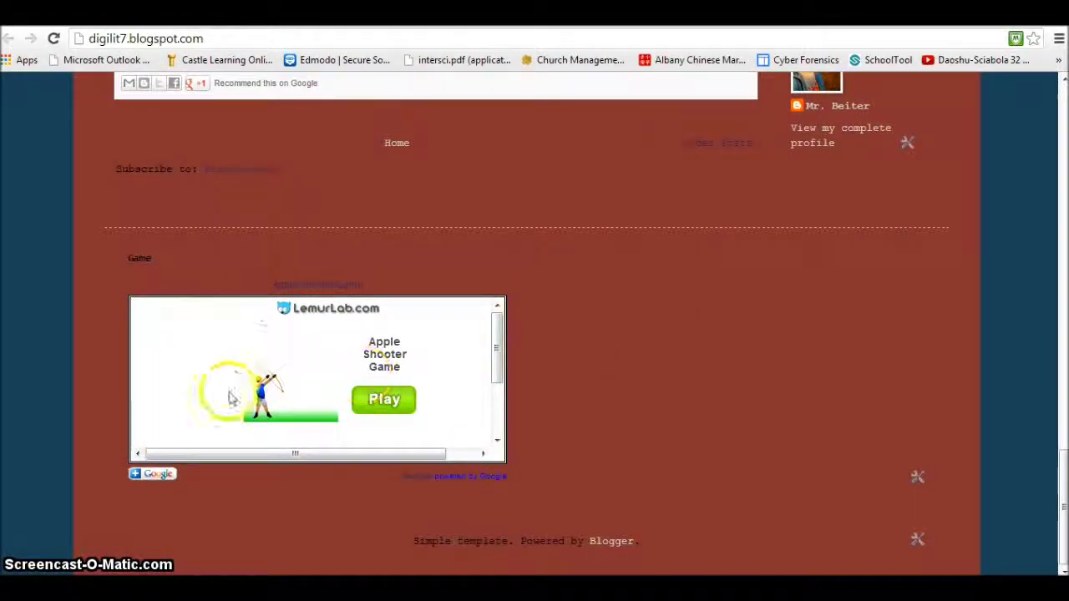
{"action": "scroll", "coordinate": [659, 413], "scroll_direction": "up", "scroll_amount": 10}
{"action": "scroll", "coordinate": [659, 418], "scroll_direction": "up", "scroll_amount": 6}
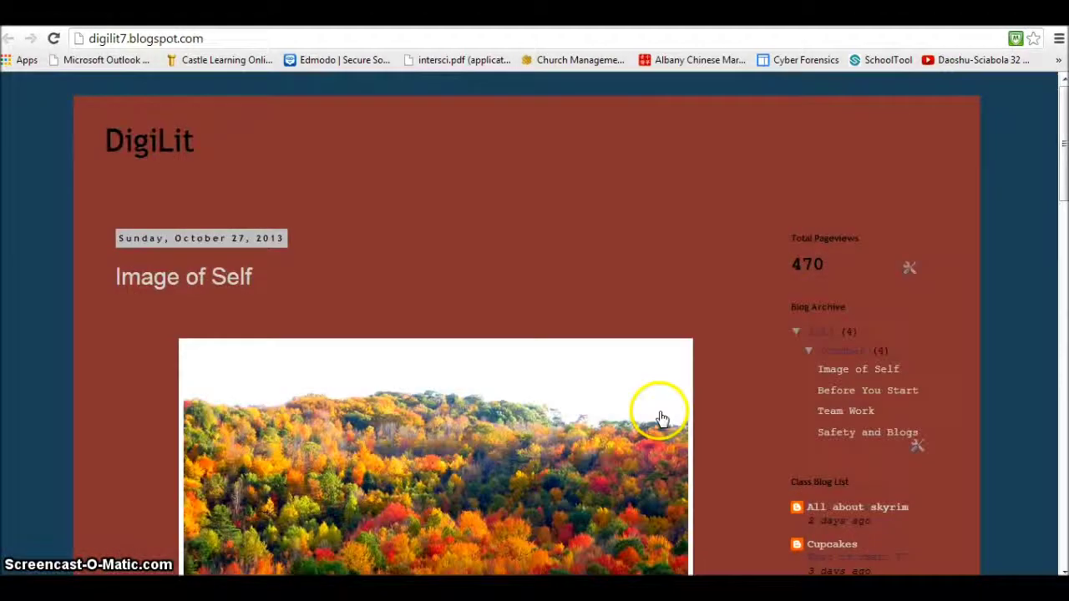
Switch to Widgetbox and browse the gallery results to the Full Size Synth Piano widget page.
{"action": "key", "text": "ctrl+Tab"}
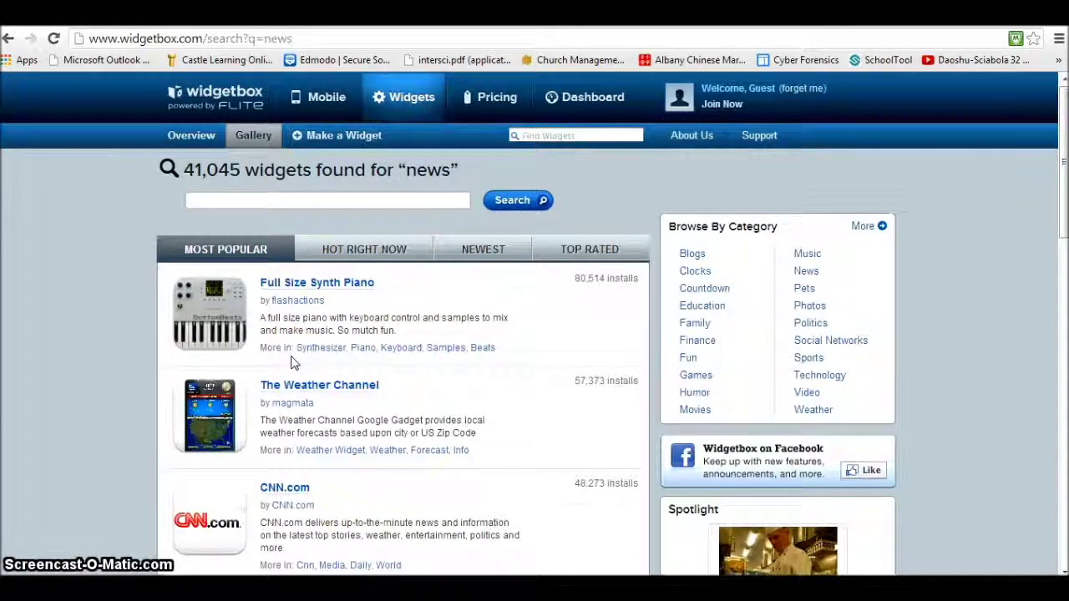
{"action": "scroll", "coordinate": [294, 362], "scroll_direction": "down", "scroll_amount": 1}
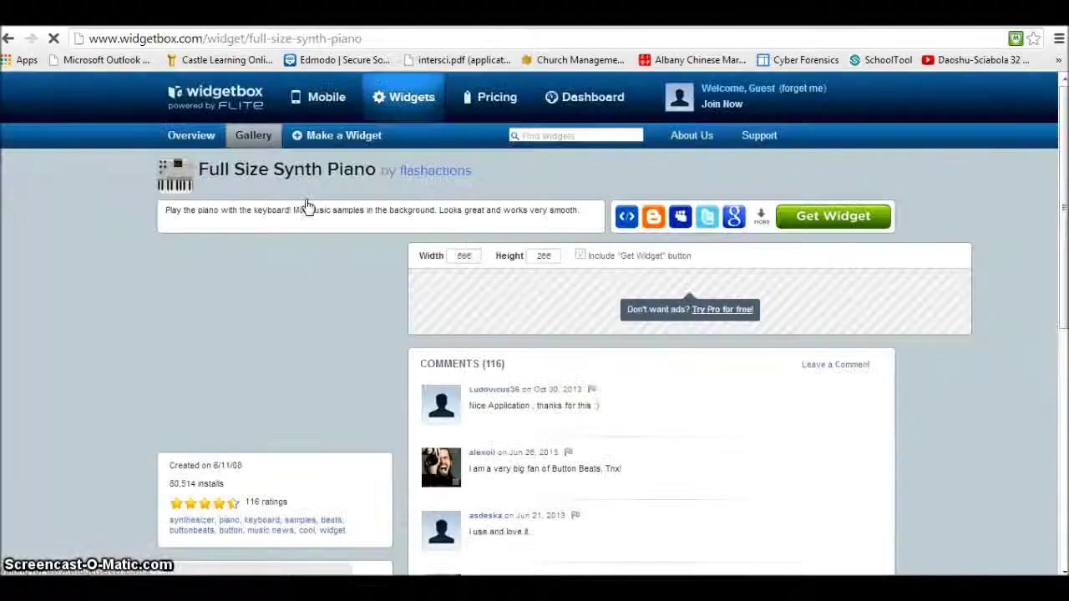
Copy the Full Size Synth Piano's JavaScript embed code from its Get Widget panel.
{"action": "scroll", "coordinate": [584, 530], "scroll_direction": "down", "scroll_amount": 1}
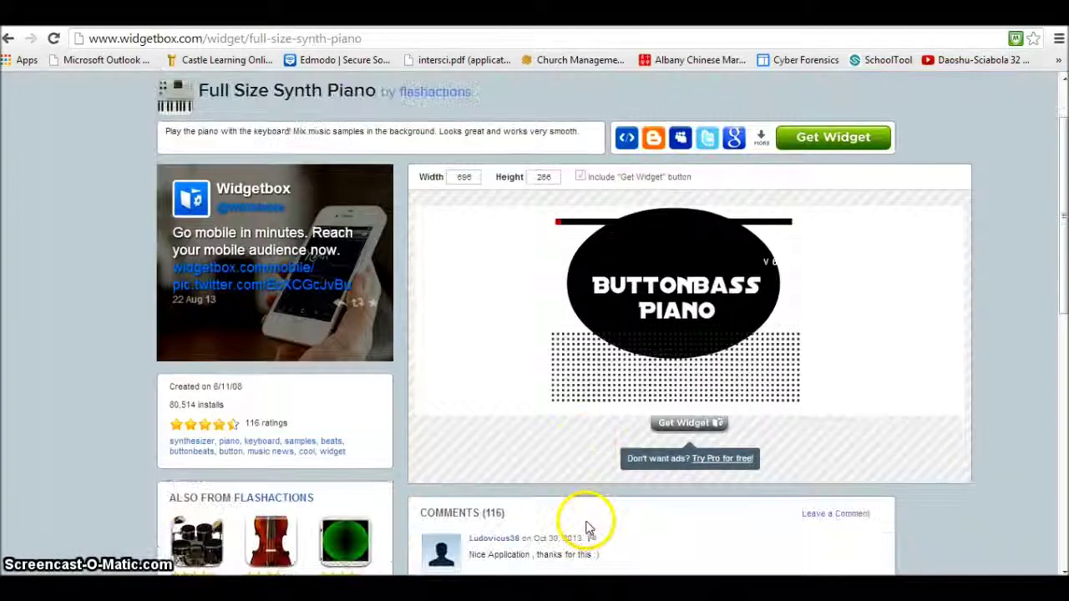
{"action": "scroll", "coordinate": [604, 516], "scroll_direction": "down", "scroll_amount": 1}
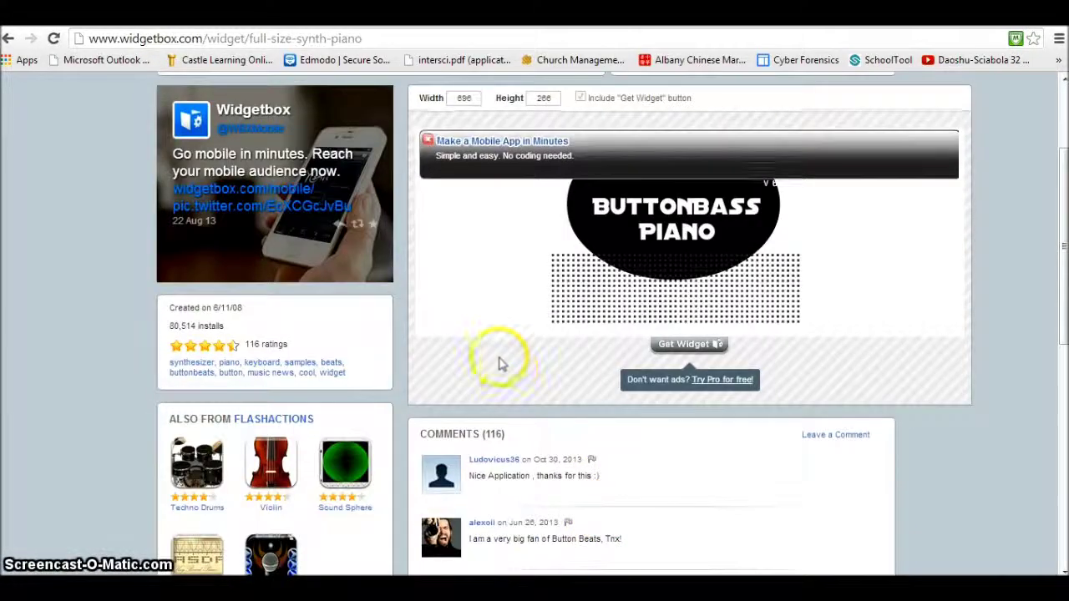
{"action": "scroll", "coordinate": [513, 315], "scroll_direction": "down", "scroll_amount": 1}
{"action": "scroll", "coordinate": [514, 315], "scroll_direction": "up", "scroll_amount": 1}
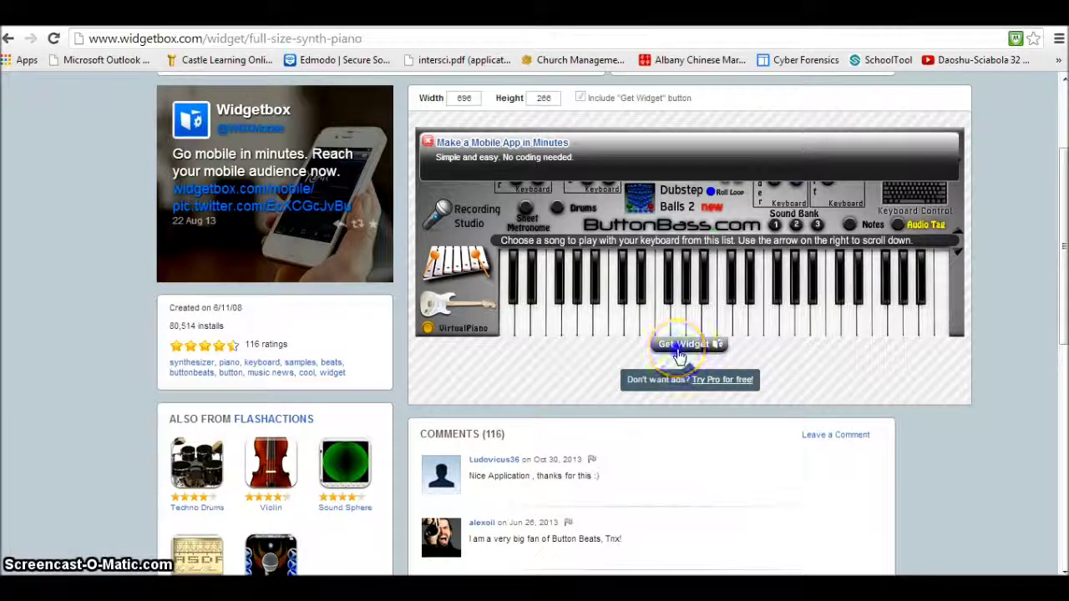
{"action": "left_click", "coordinate": [679, 349]}
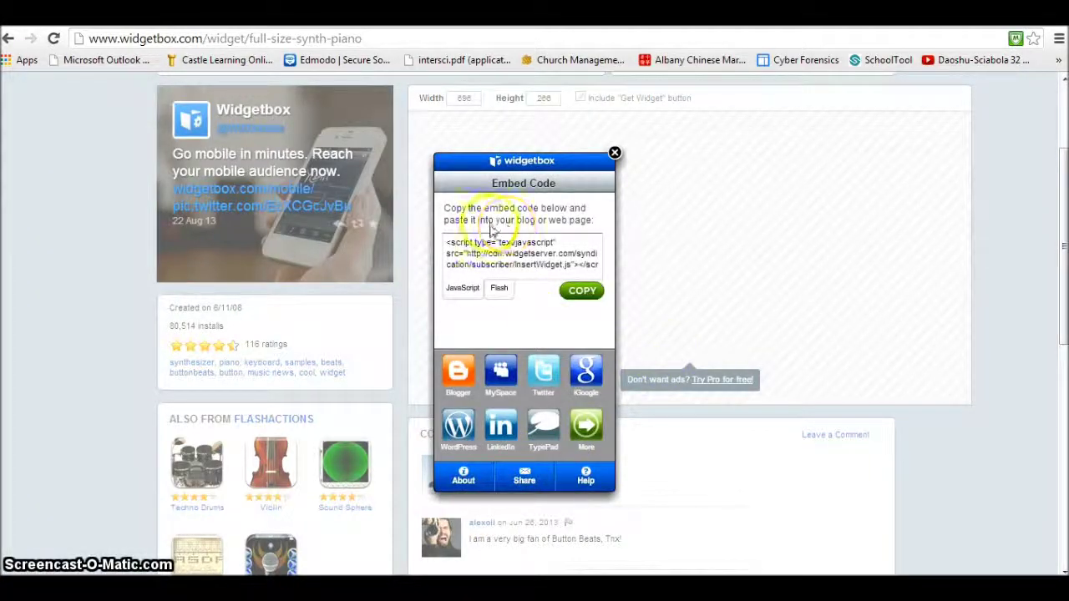
{"action": "left_click_drag", "start_coordinate": [446, 243], "coordinate": [548, 247]}
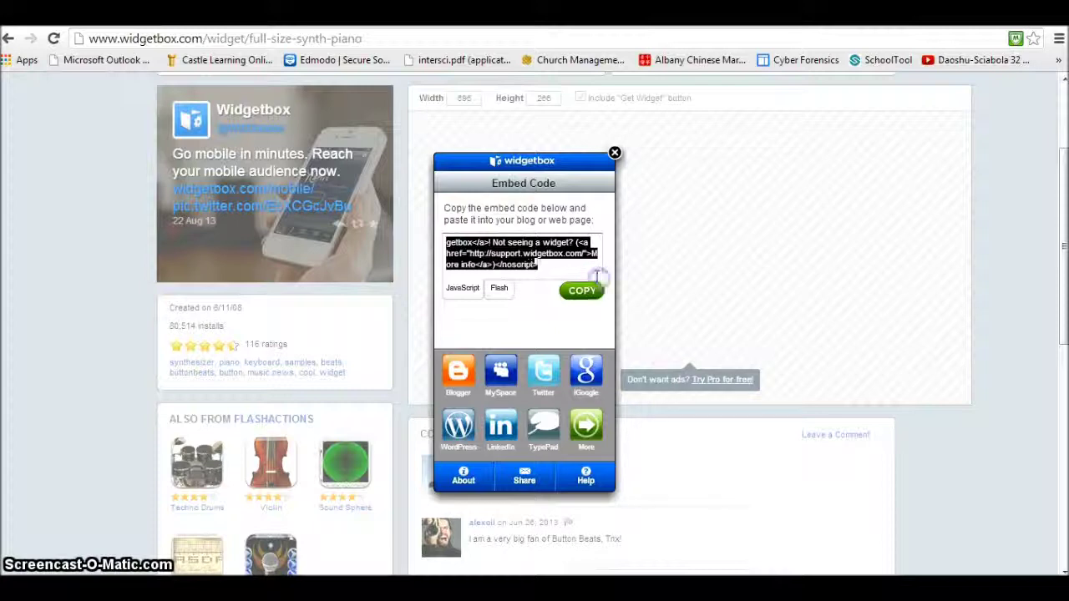
{"action": "left_click", "coordinate": [582, 291]}
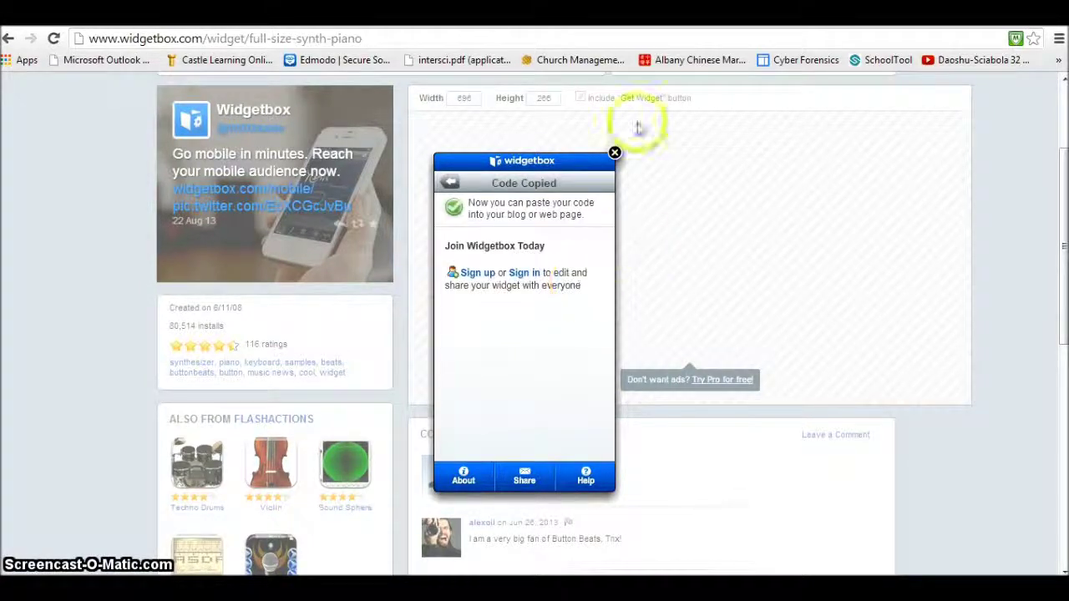
{"action": "left_click", "coordinate": [359, 23]}
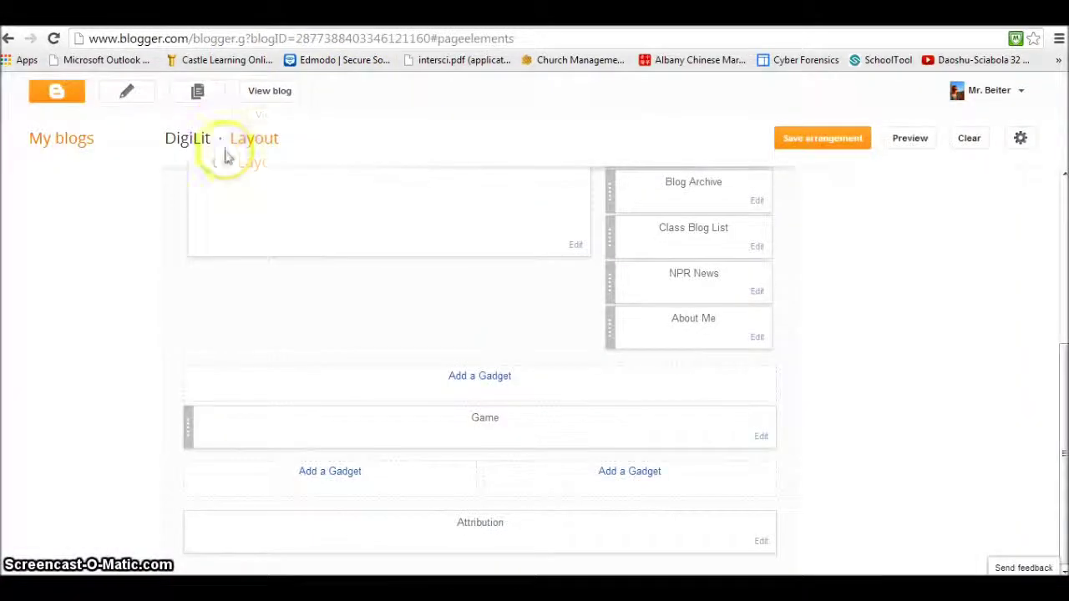
Create a Keyboard HTML/JavaScript gadget above Game containing the pasted Widgetbox piano code, and save it.
{"action": "left_click", "coordinate": [492, 380]}
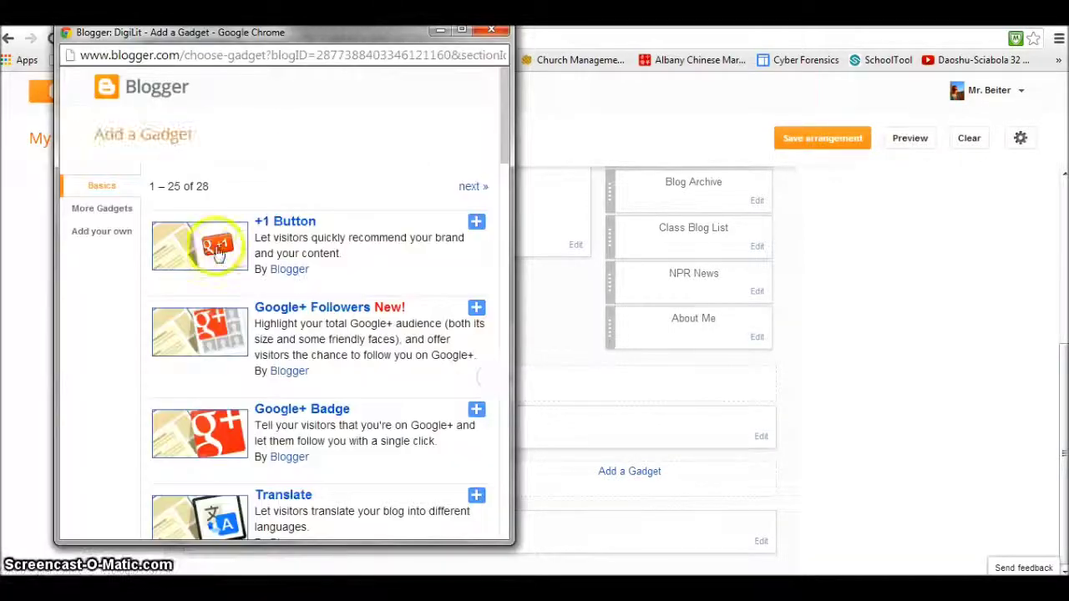
{"action": "scroll", "coordinate": [226, 376], "scroll_direction": "down", "scroll_amount": 6}
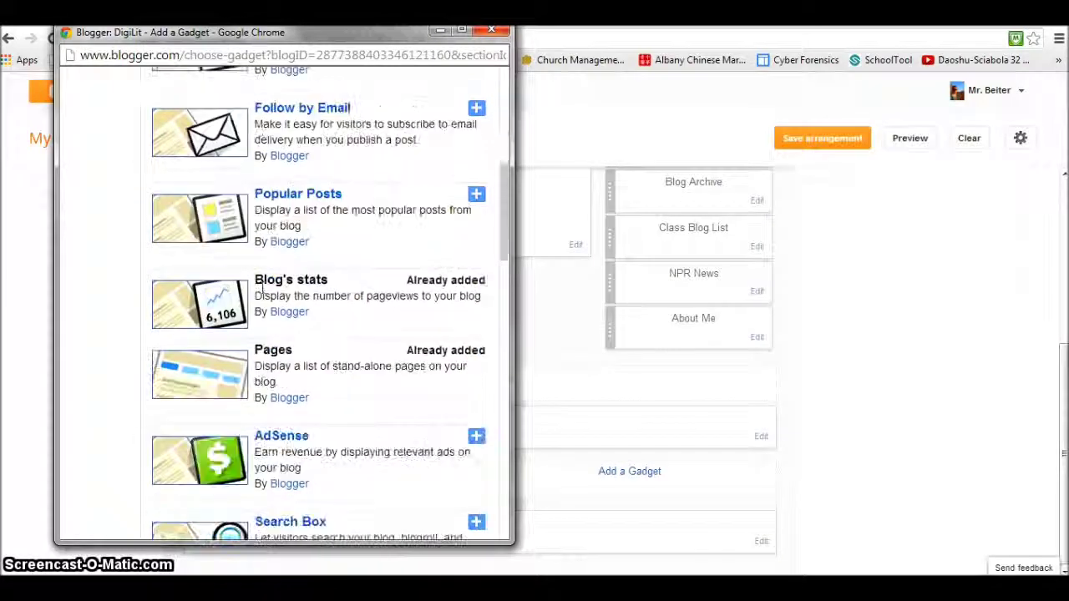
{"action": "scroll", "coordinate": [260, 286], "scroll_direction": "down", "scroll_amount": 1}
{"action": "scroll", "coordinate": [261, 292], "scroll_direction": "down", "scroll_amount": 1}
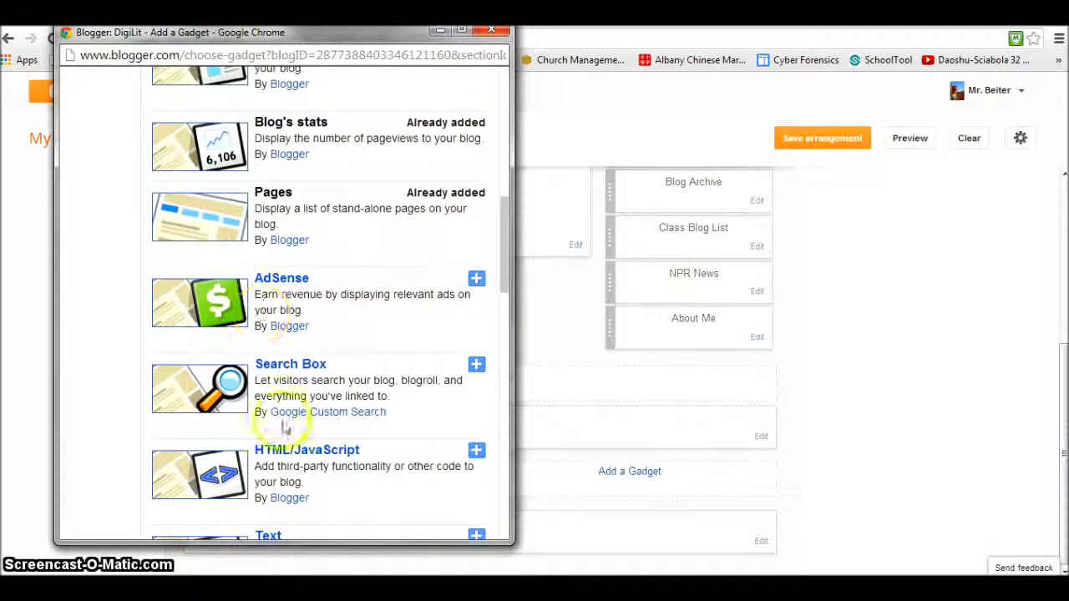
{"action": "left_click", "coordinate": [288, 455]}
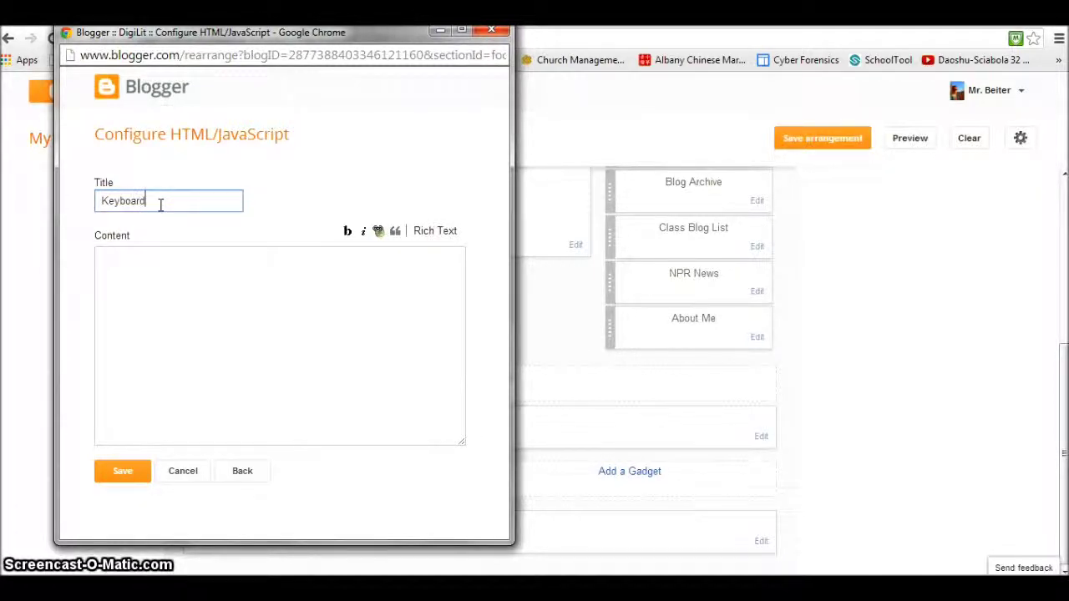
{"action": "left_click", "coordinate": [160, 256]}
{"action": "key", "text": "ctrl+v"}
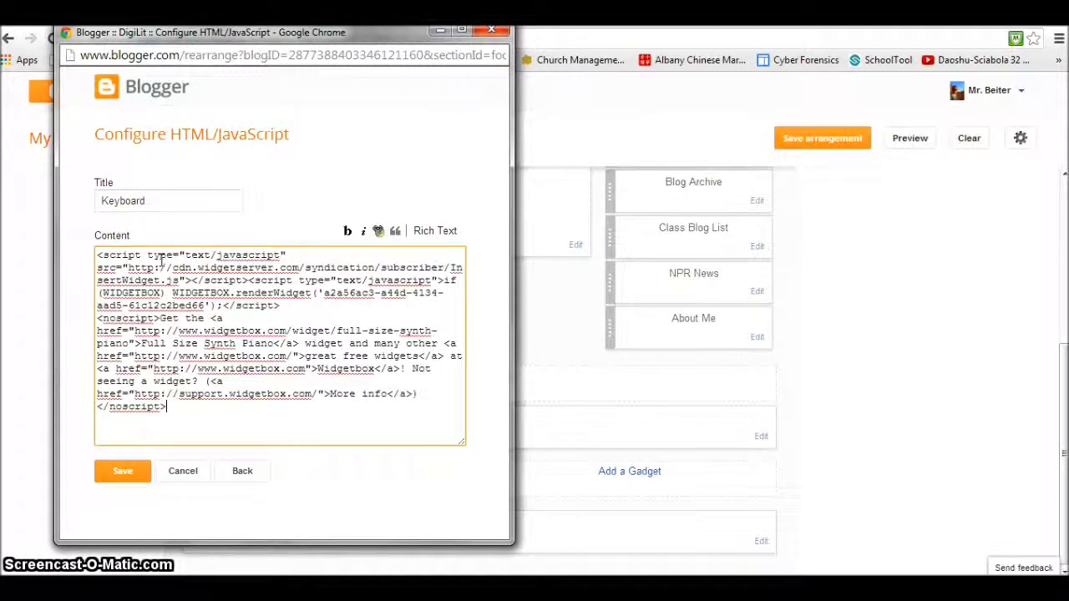
{"action": "left_click", "coordinate": [136, 481]}
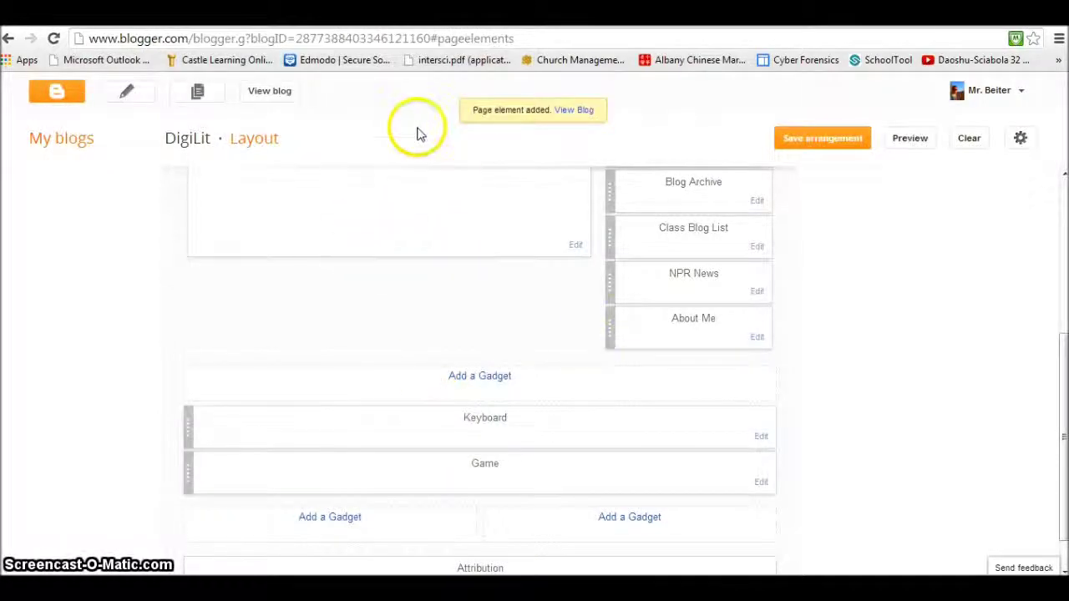
Reload the live DigiLit blog and confirm the ButtonBass Keyboard sits just above the Apple Shooter Game.
{"action": "left_click", "coordinate": [269, 90]}
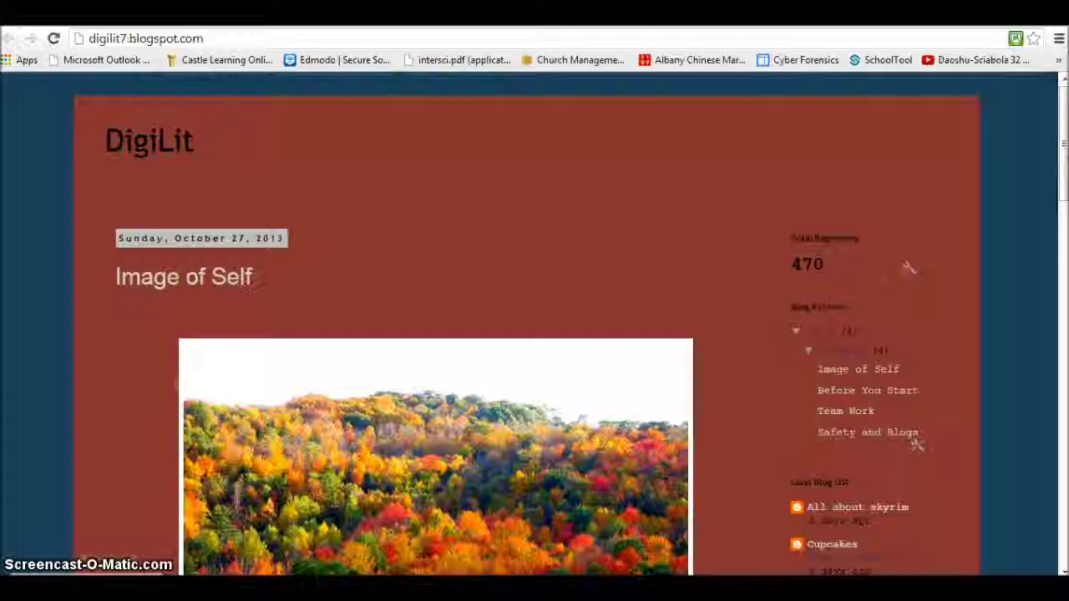
{"action": "left_click", "coordinate": [52, 39]}
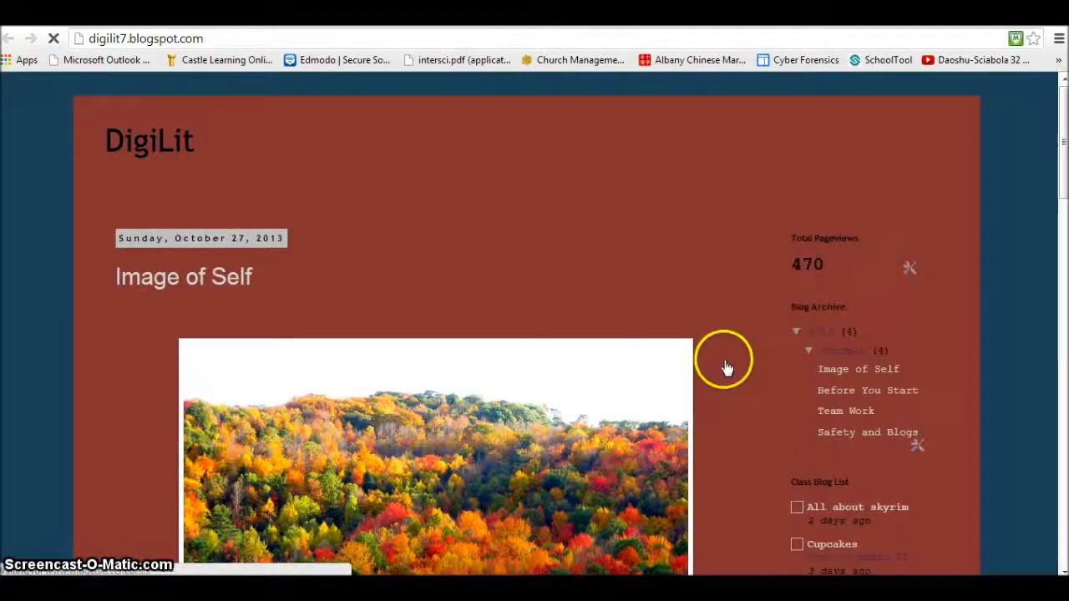
{"action": "scroll", "coordinate": [727, 368], "scroll_direction": "down", "scroll_amount": 15}
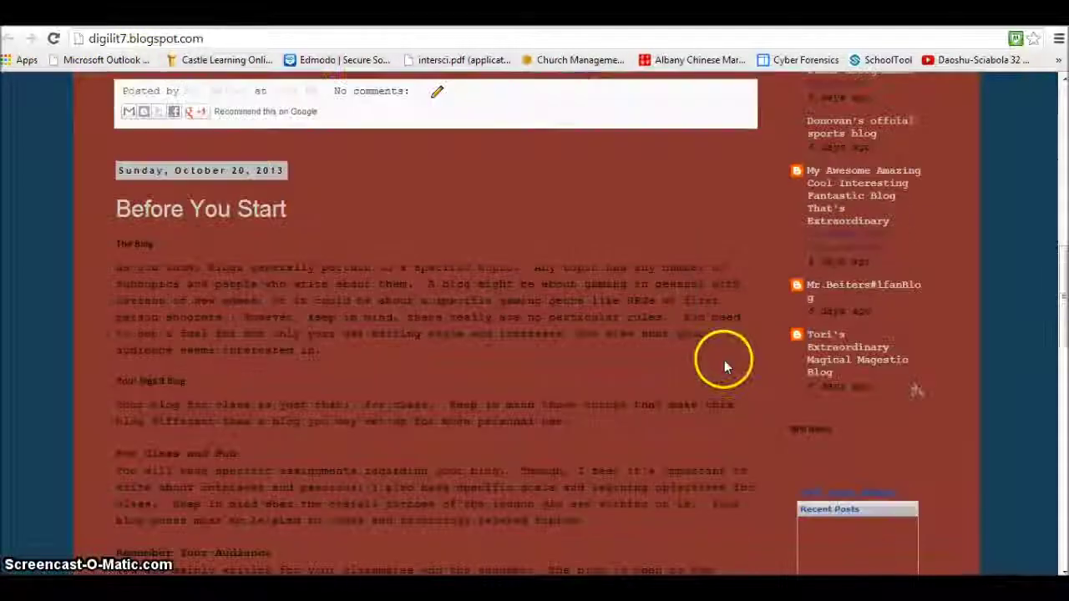
{"action": "scroll", "coordinate": [723, 359], "scroll_direction": "down", "scroll_amount": 3}
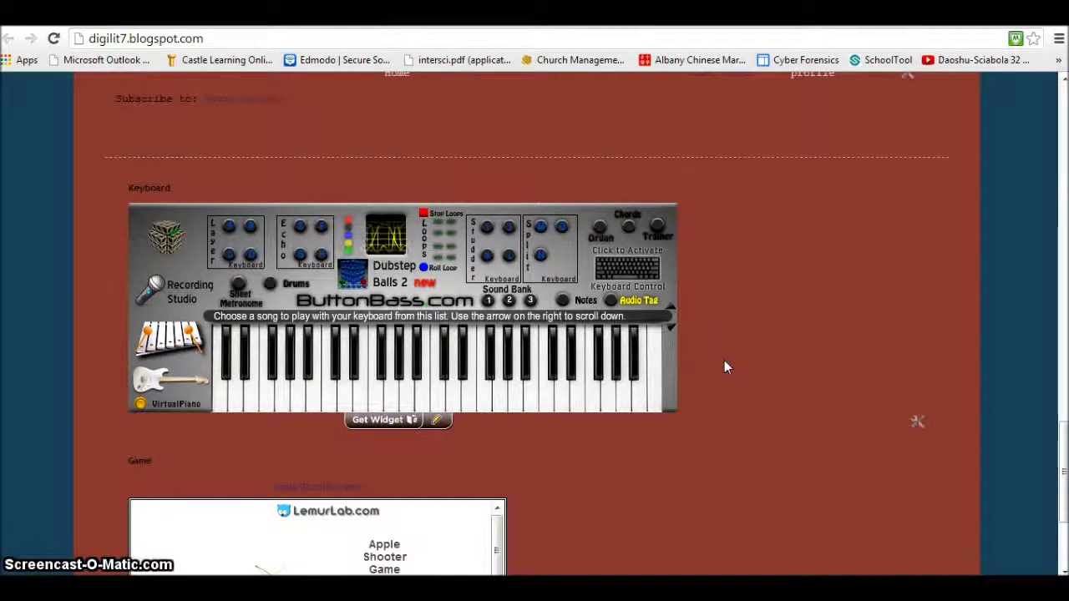
{"action": "scroll", "coordinate": [725, 366], "scroll_direction": "down", "scroll_amount": 3}
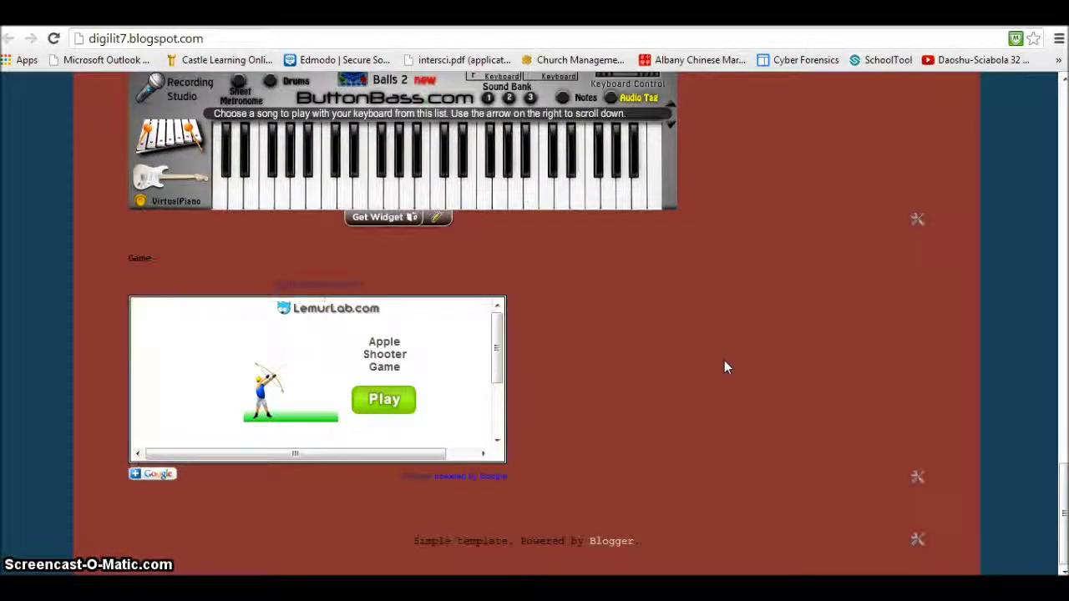
{"action": "scroll", "coordinate": [725, 366], "scroll_direction": "up", "scroll_amount": 2}
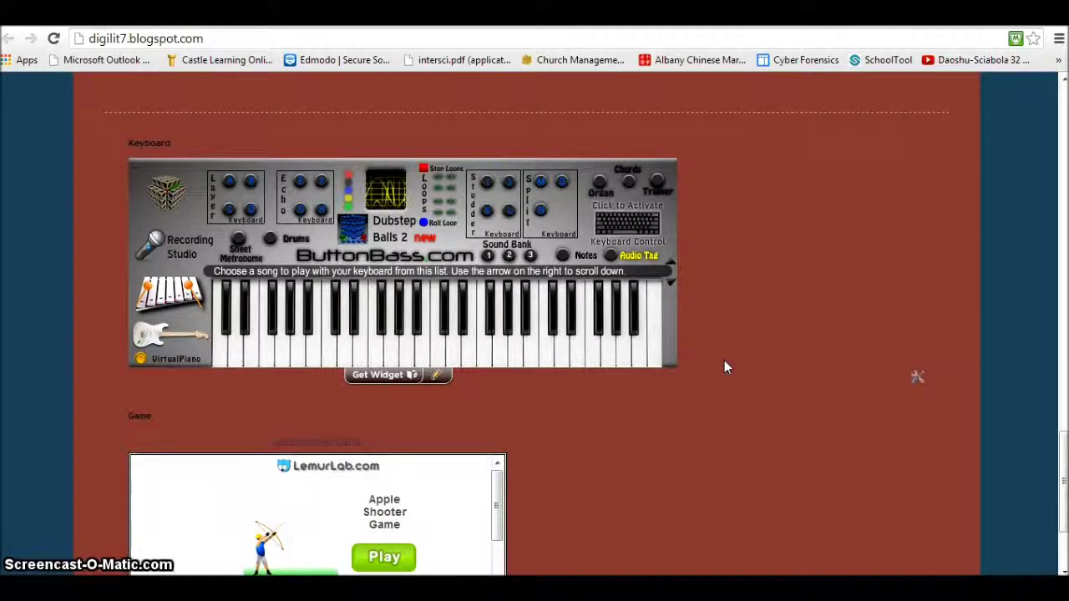
{"action": "scroll", "coordinate": [725, 366], "scroll_direction": "up", "scroll_amount": 6}
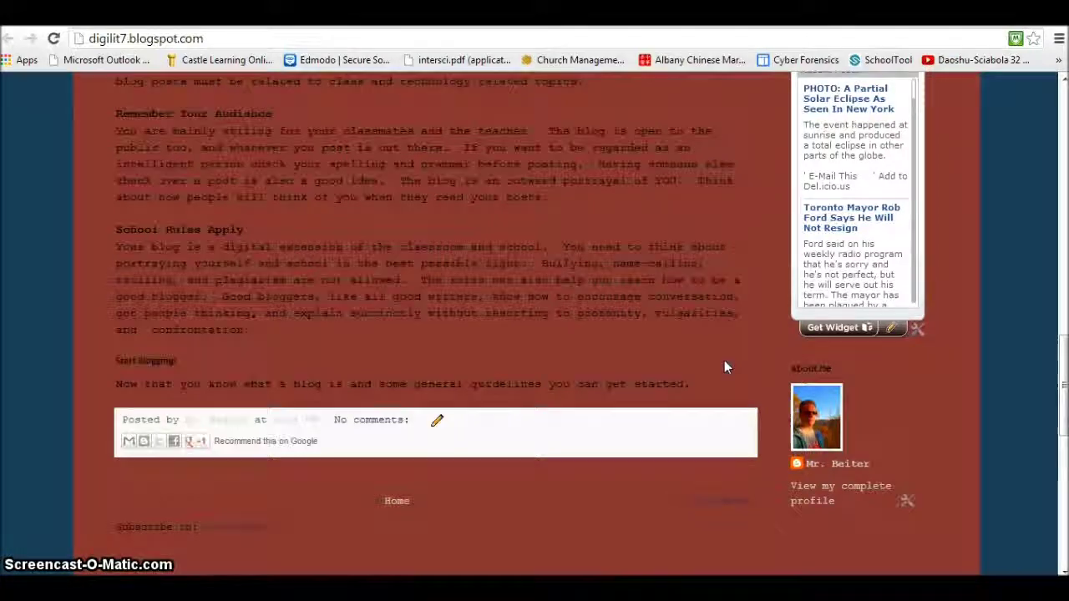
{"action": "scroll", "coordinate": [724, 366], "scroll_direction": "up", "scroll_amount": 4}
{"action": "scroll", "coordinate": [725, 366], "scroll_direction": "down", "scroll_amount": 2}
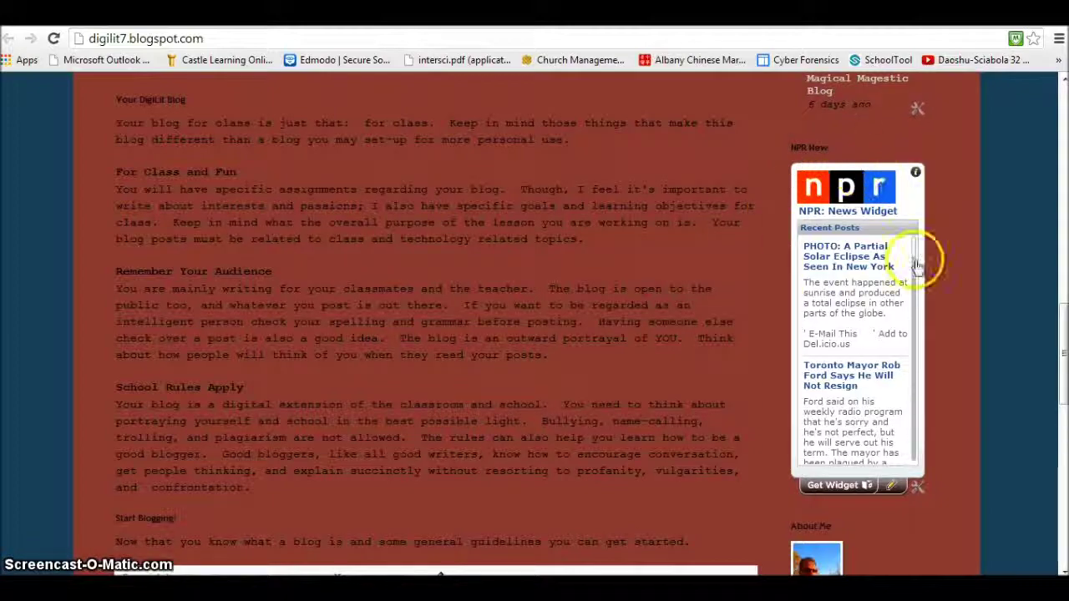
{"action": "scroll", "coordinate": [740, 223], "scroll_direction": "up", "scroll_amount": 3}
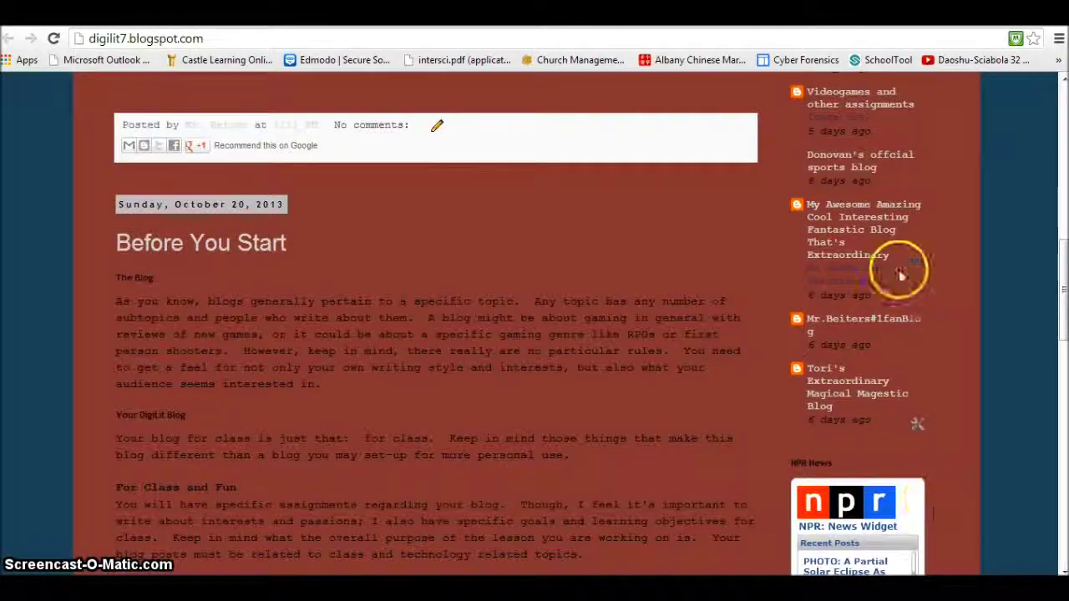
{"action": "scroll", "coordinate": [842, 167], "scroll_direction": "up", "scroll_amount": 4}
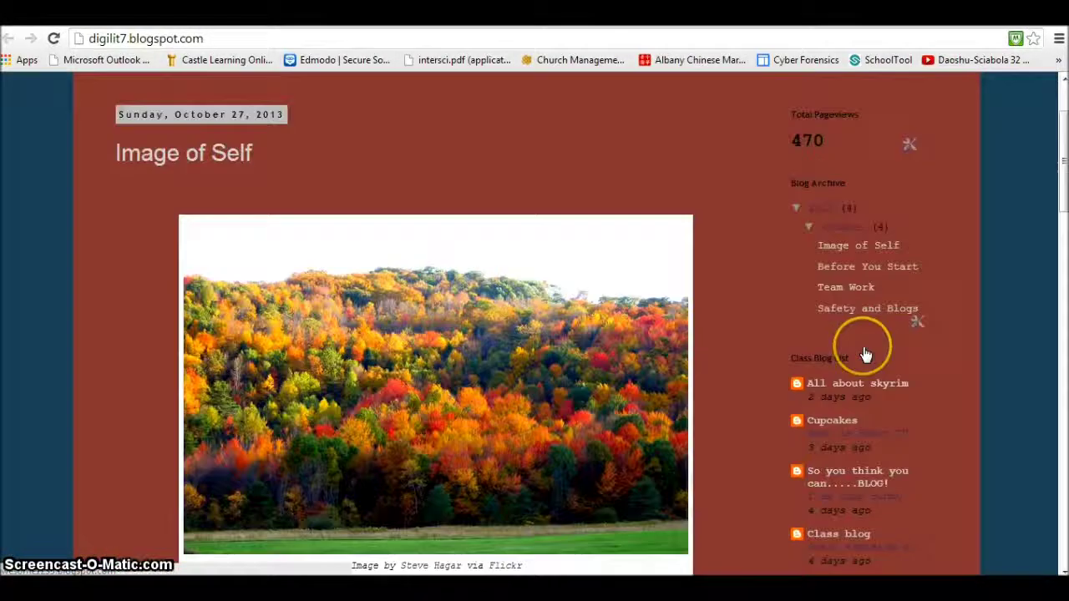
{"action": "scroll", "coordinate": [866, 355], "scroll_direction": "down", "scroll_amount": 10}
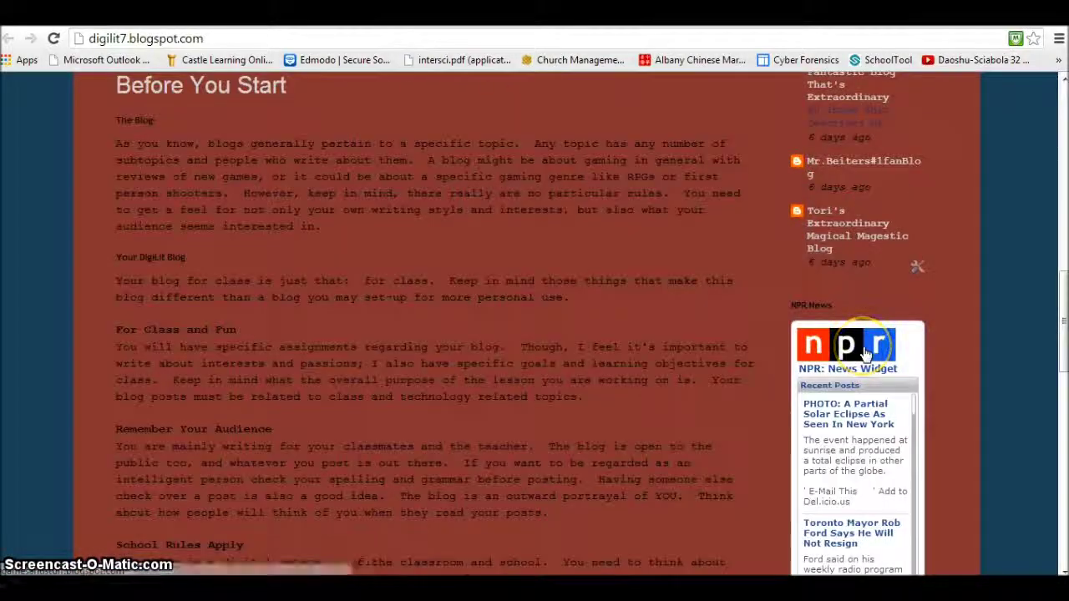
{"action": "scroll", "coordinate": [645, 276], "scroll_direction": "down", "scroll_amount": 3}
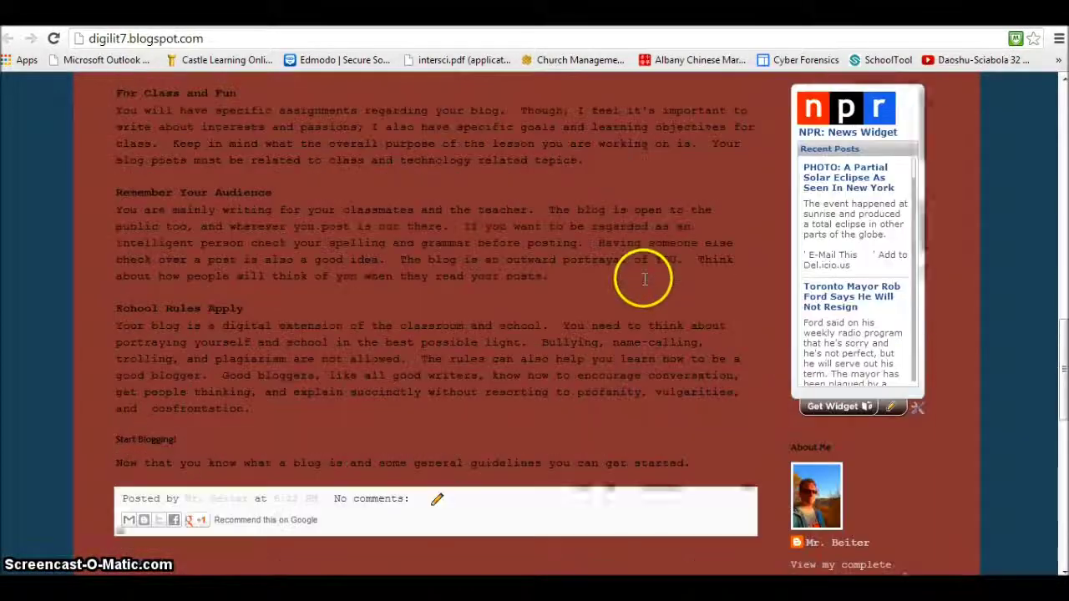
{"action": "scroll", "coordinate": [643, 278], "scroll_direction": "down", "scroll_amount": 7}
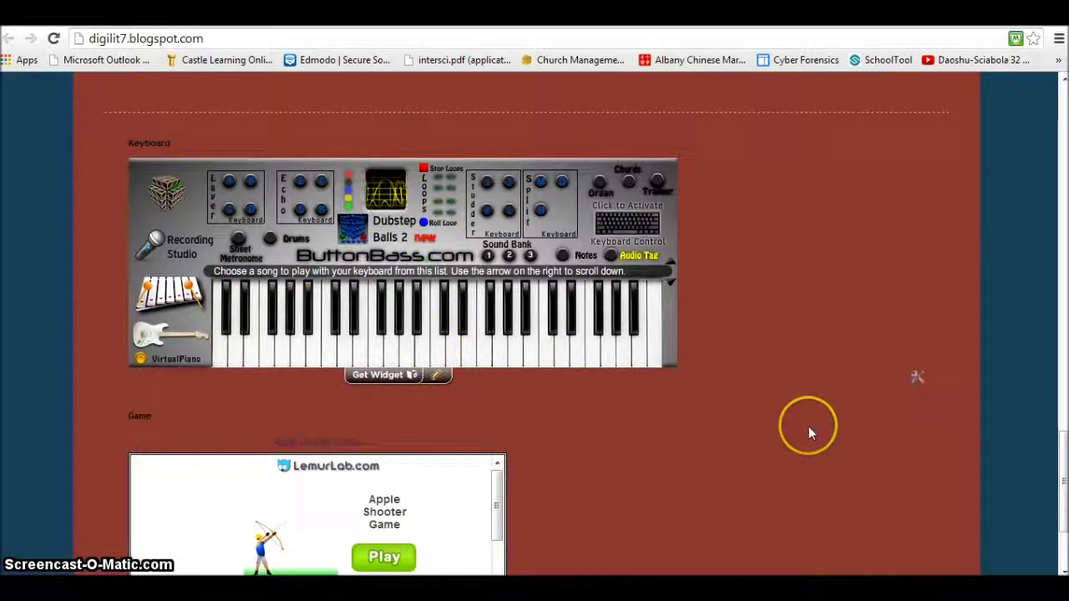
{"action": "scroll", "coordinate": [809, 426], "scroll_direction": "down", "scroll_amount": 3}
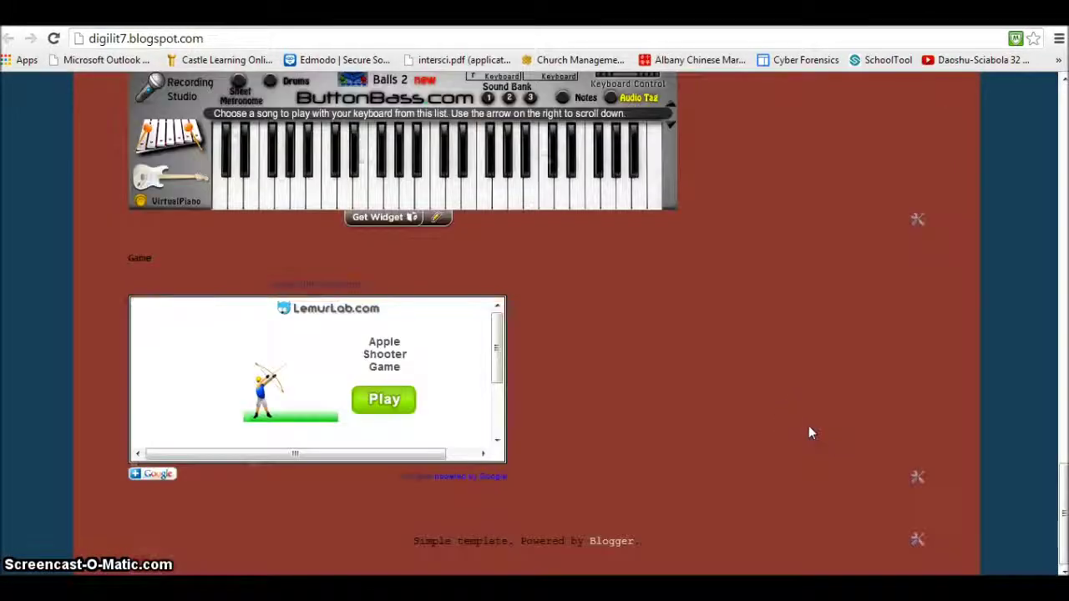
{"action": "scroll", "coordinate": [808, 433], "scroll_direction": "up", "scroll_amount": 12}
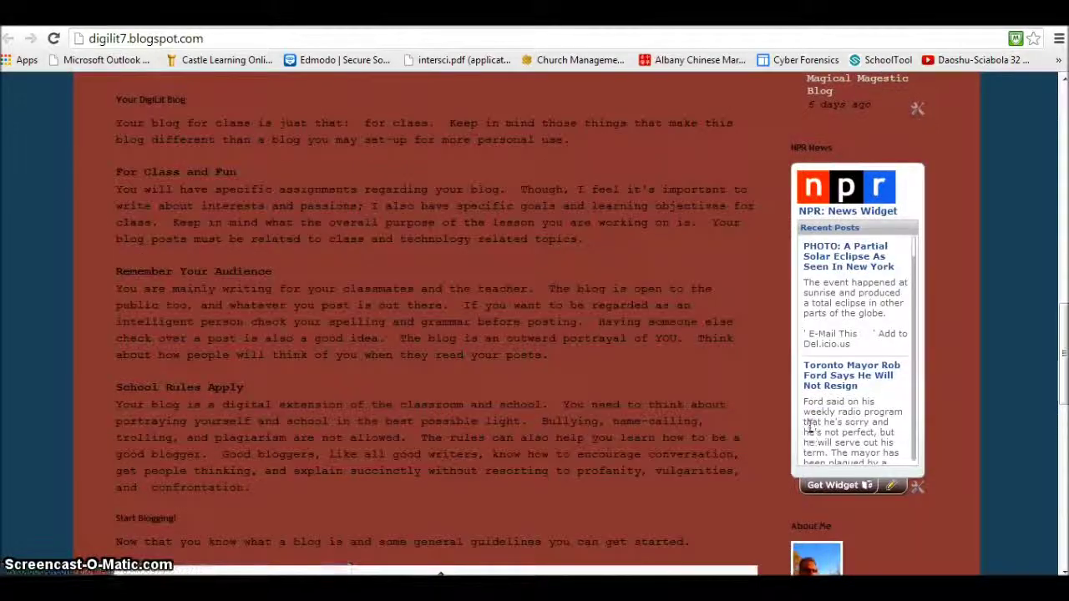
{"action": "scroll", "coordinate": [687, 317], "scroll_direction": "up", "scroll_amount": 10}
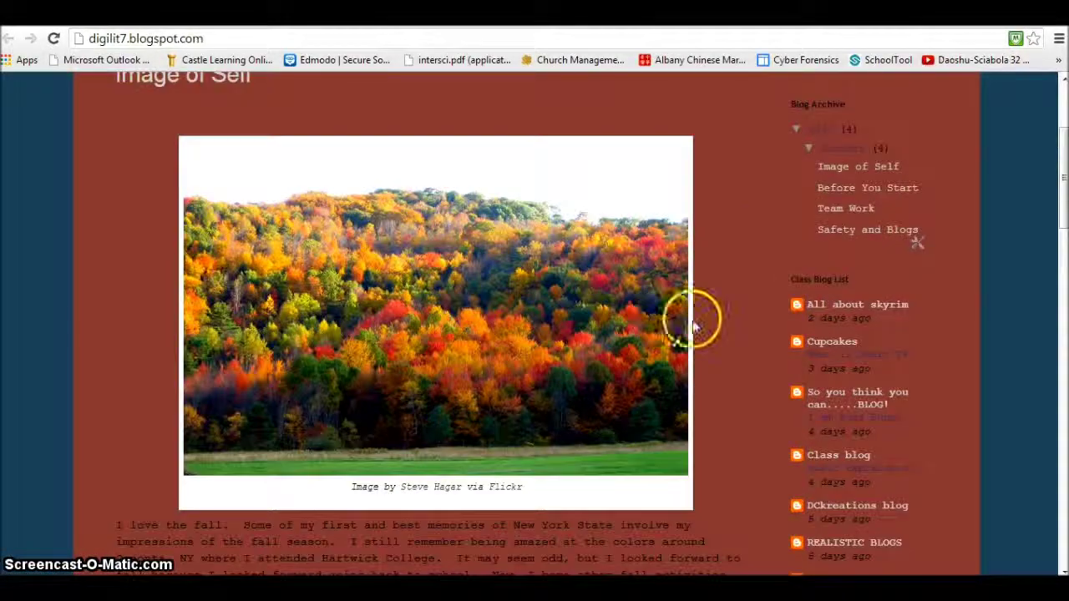
{"action": "scroll", "coordinate": [723, 298], "scroll_direction": "up", "scroll_amount": 3}
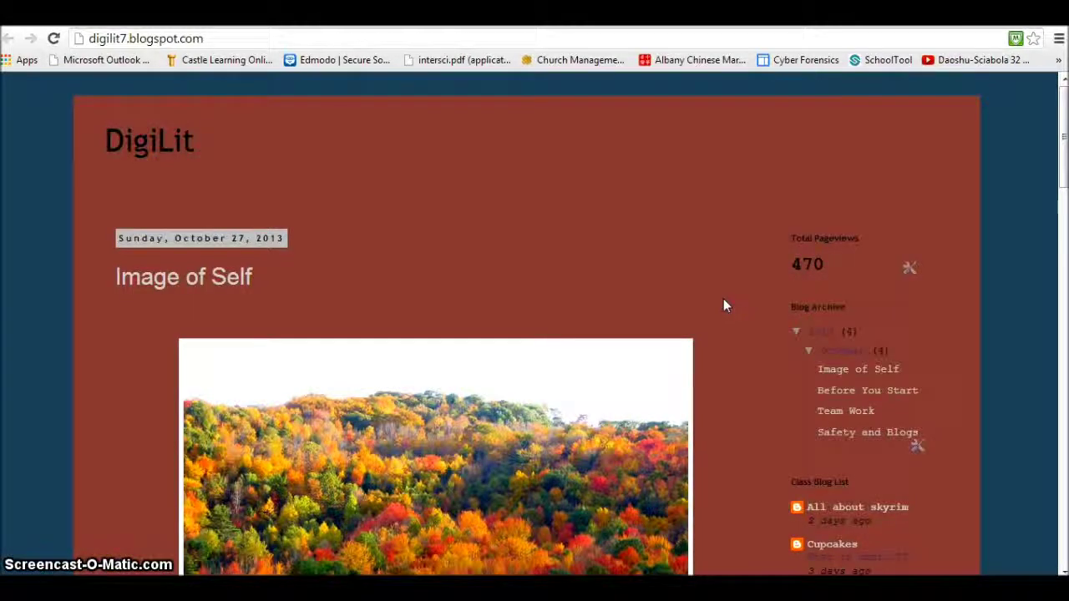